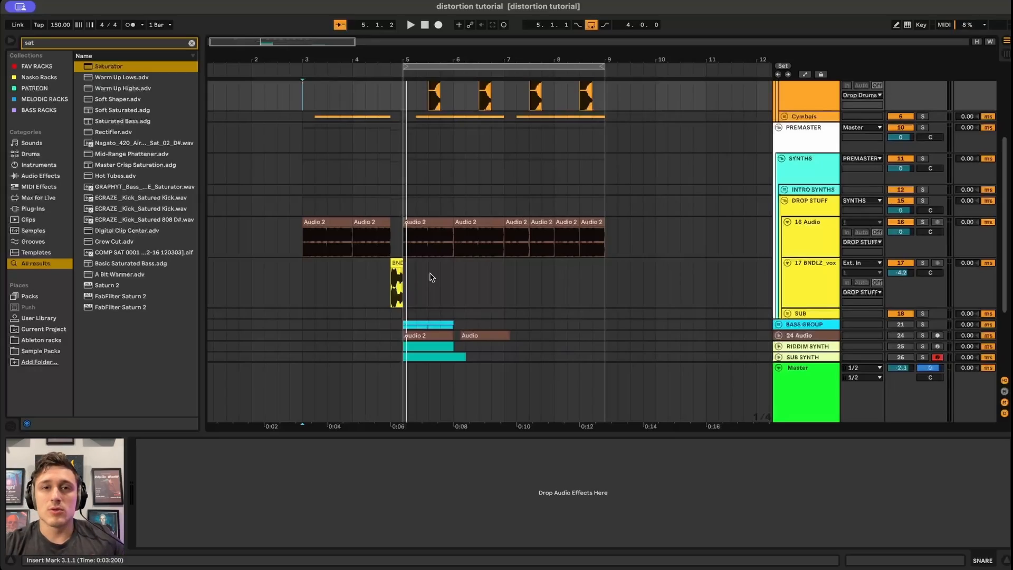
Select the SUB SYNTH track and reset its Saturator's Drive to 0 dB.
scroll(432, 277, down, 3)
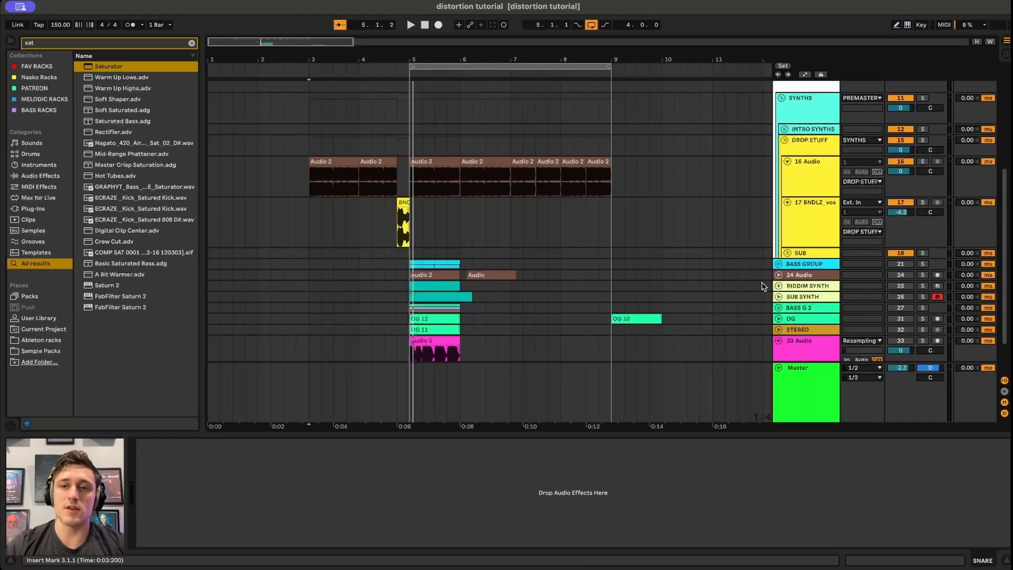
click(800, 299)
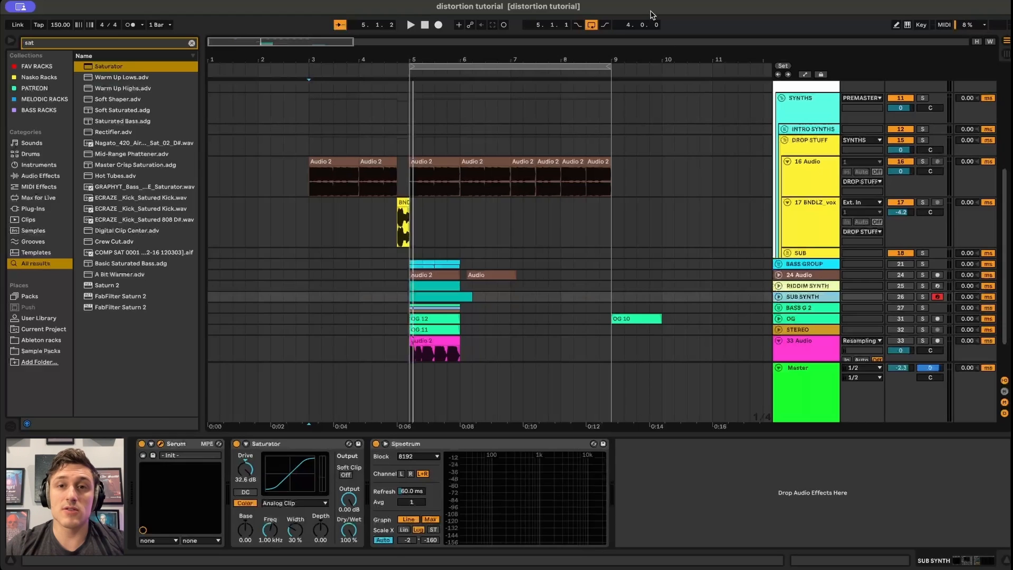
double_click(246, 469)
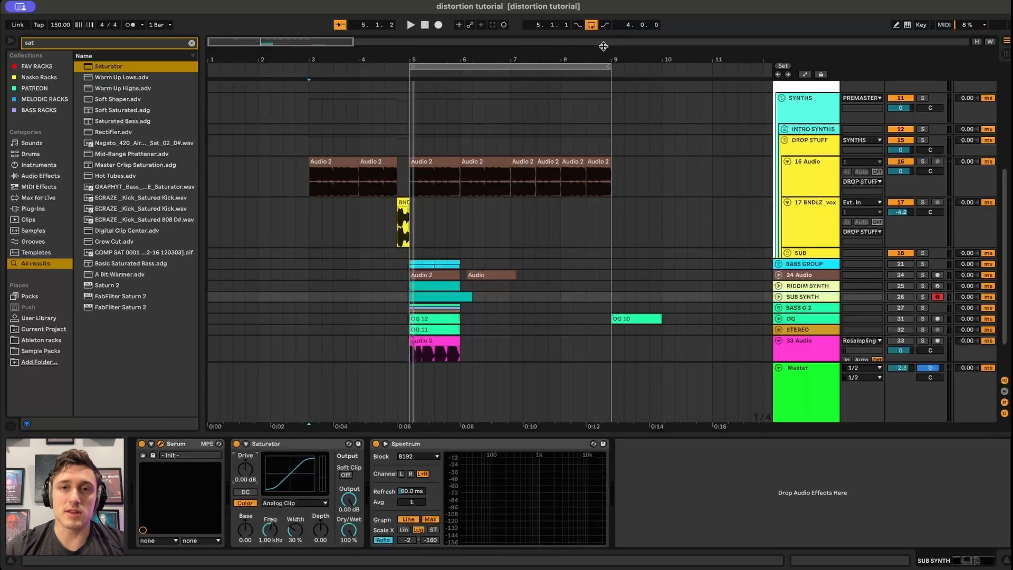
Expand the Spectrum analyser into the main view and enlarge its display area.
click(386, 444)
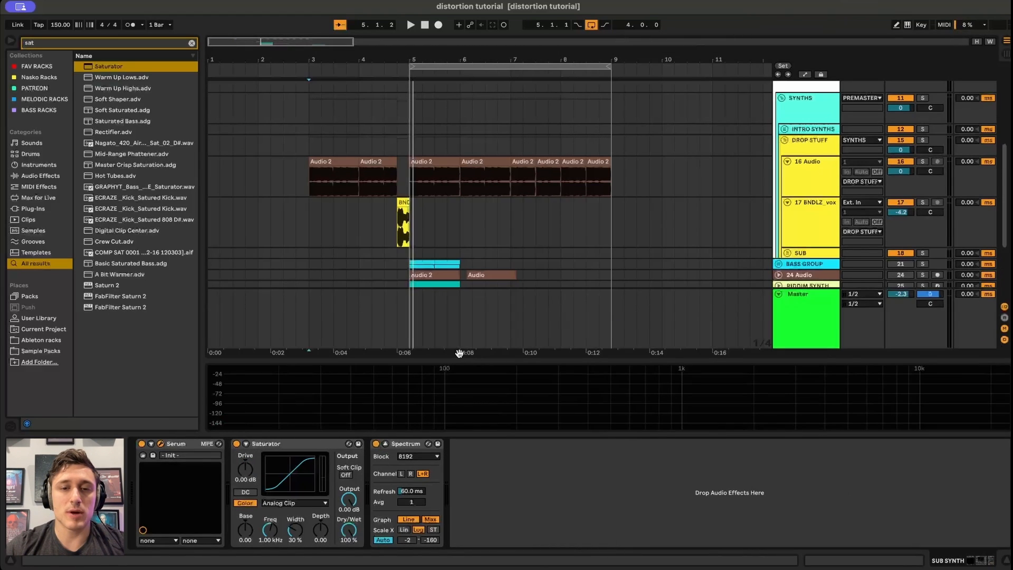
drag(460, 358, 469, 219)
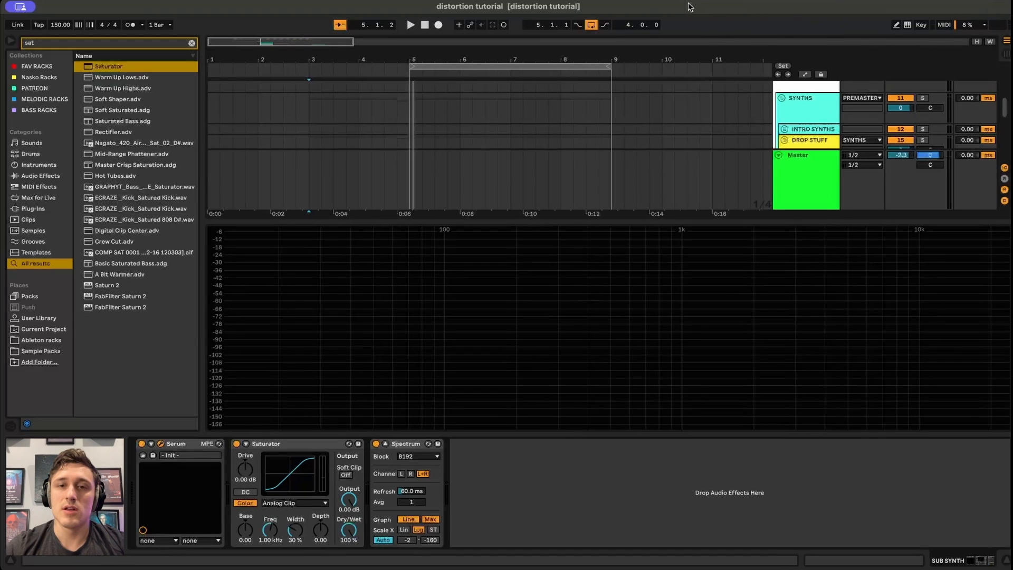
Play the sub synth clip from its start to view its clean spectrum.
scroll(441, 124, down, 8)
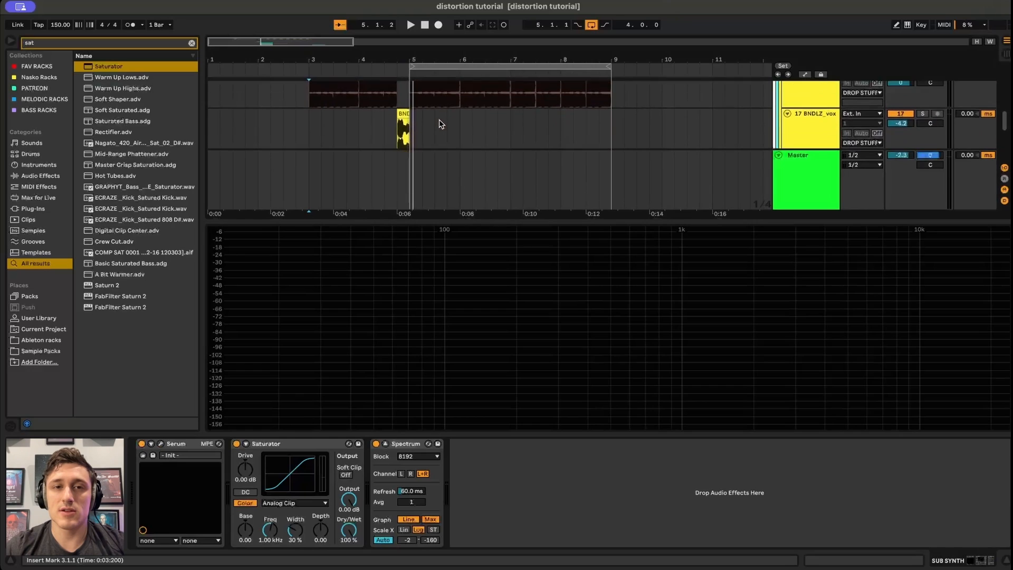
scroll(441, 124, up, 3)
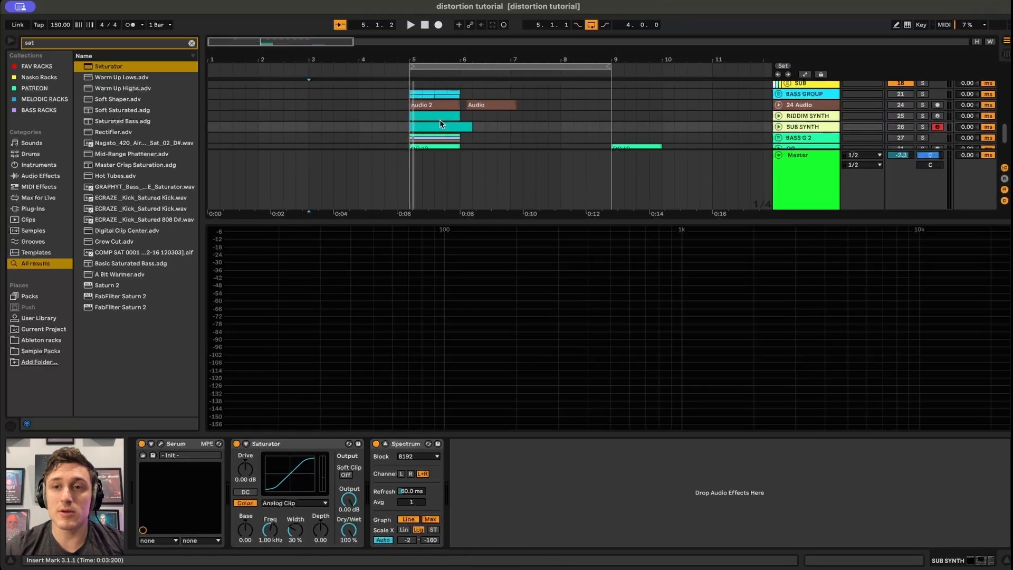
click(410, 128)
key(space)
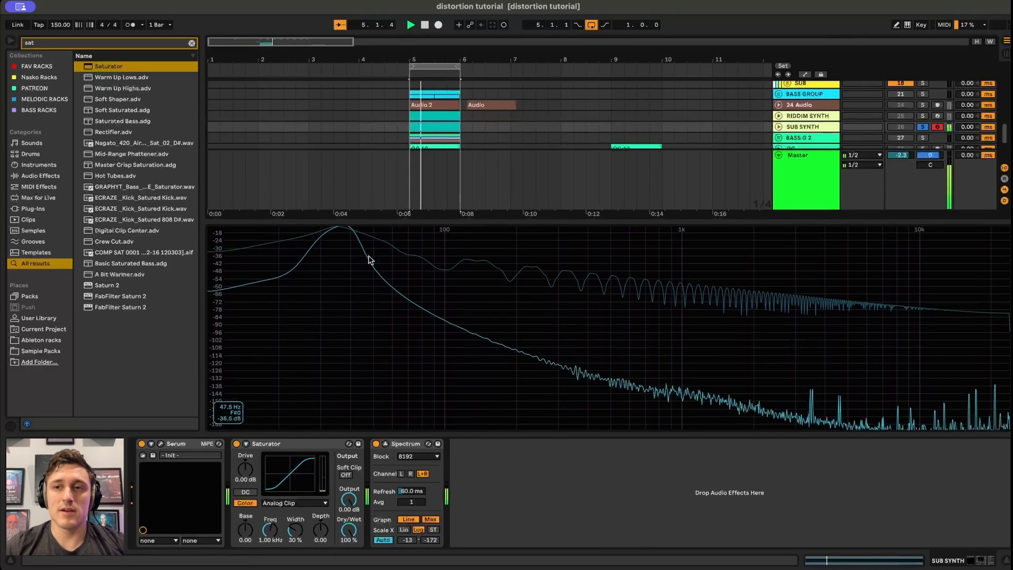
key(space)
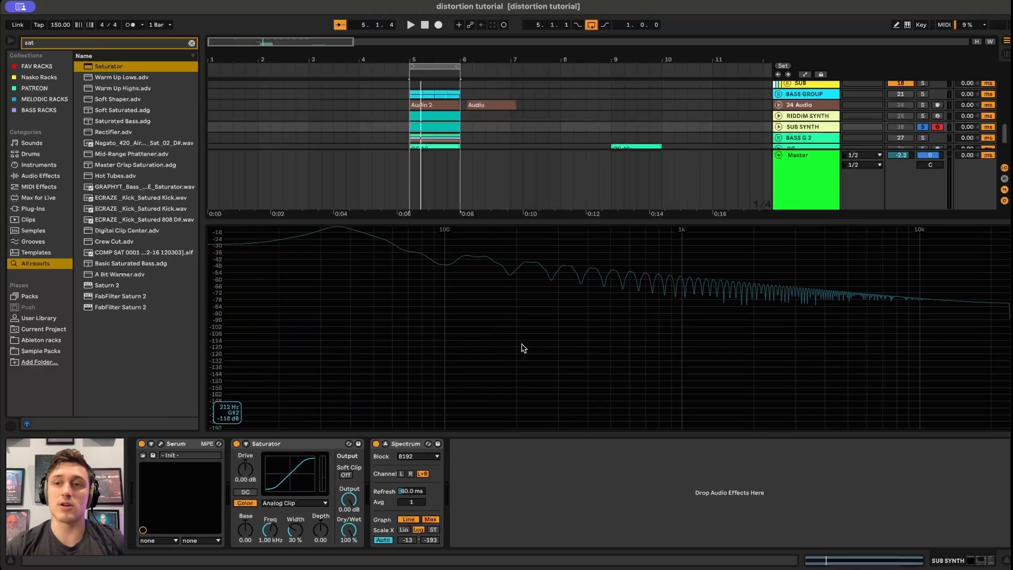
Raise the Saturator's Drive to about 28 dB while the sub synth clip plays.
key(space)
drag(250, 465, 250, 415)
key(space)
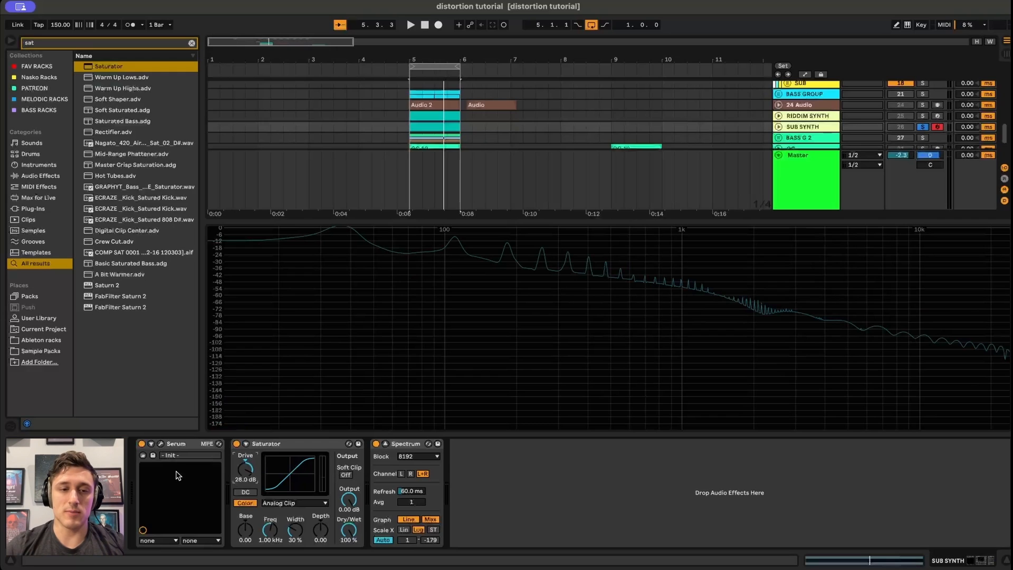
Play the clip again and raise the Saturator's Drive to about 36 dB.
key(space)
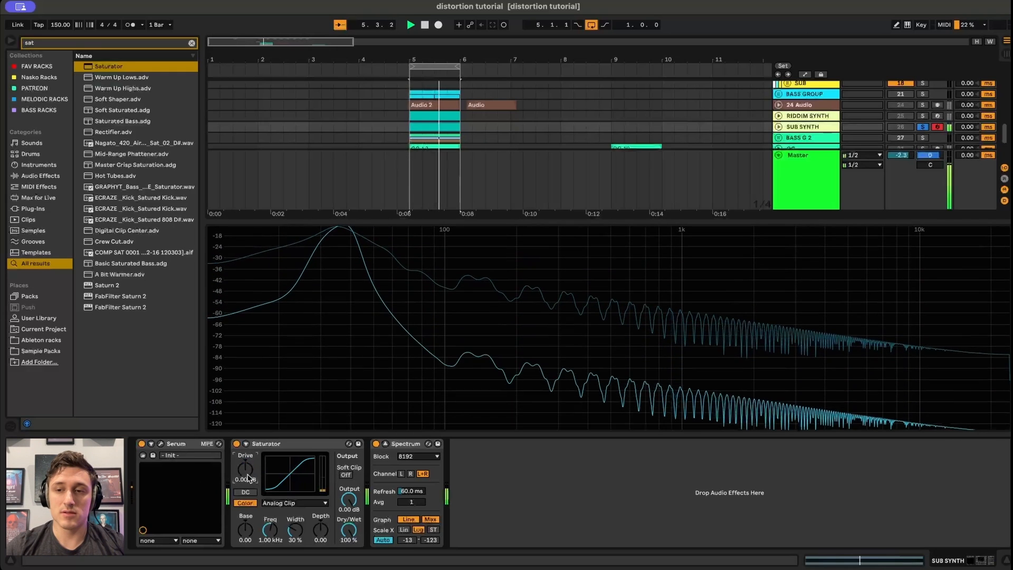
drag(247, 470, 247, 422)
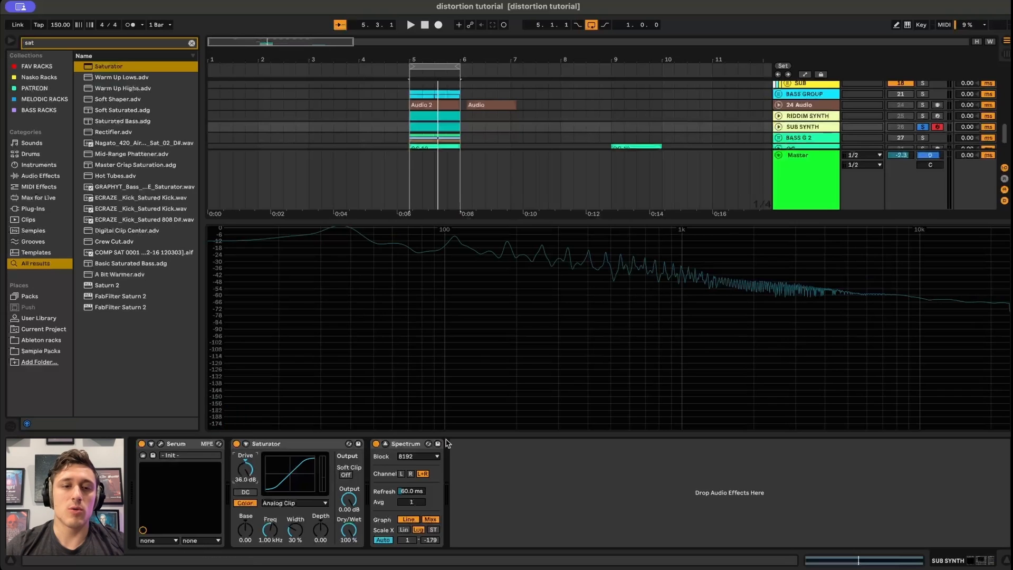
click(161, 445)
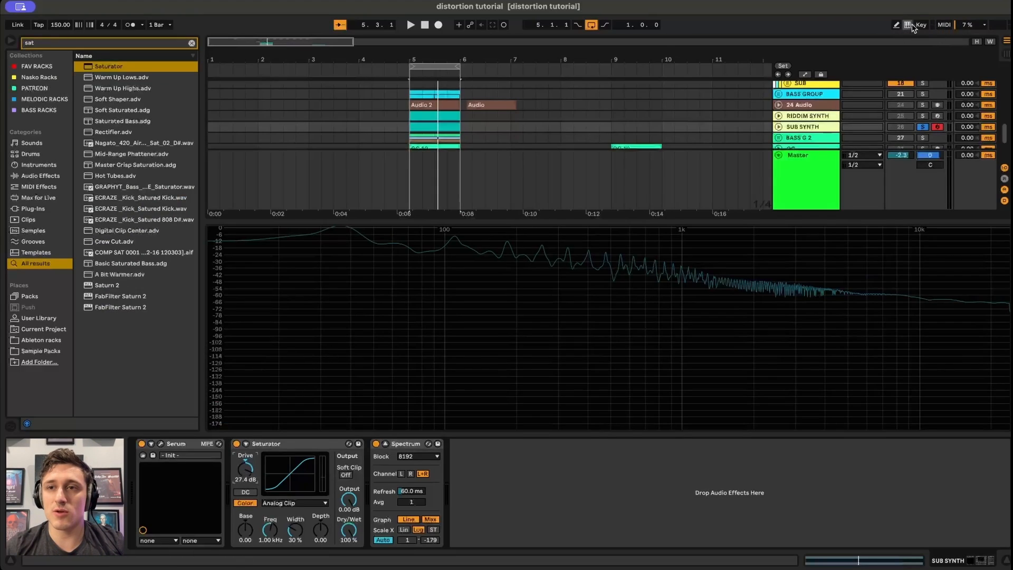
Play and stop the sub synth clip repeatedly to compare its saturated spectrum.
key(space)
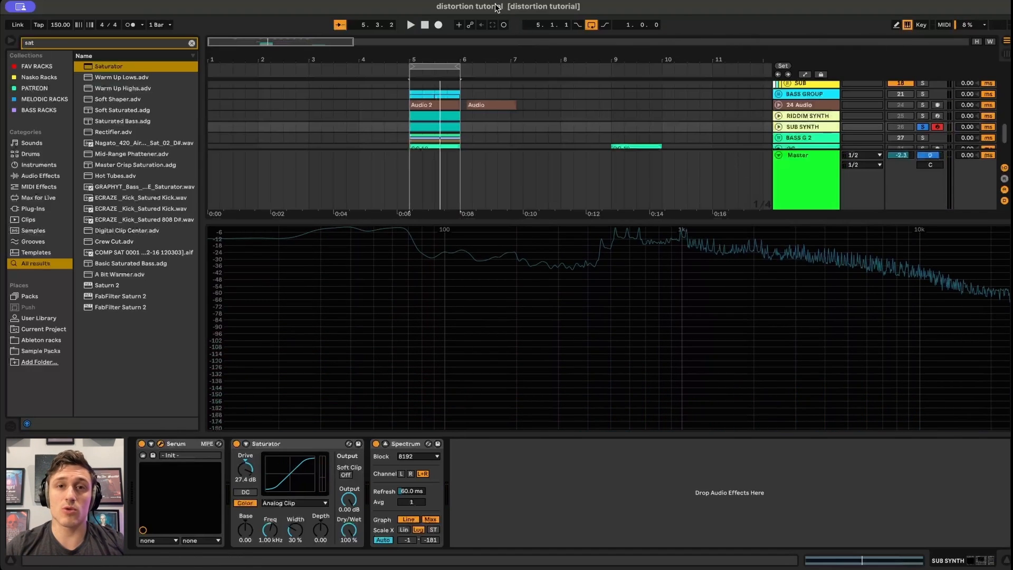
key(space)
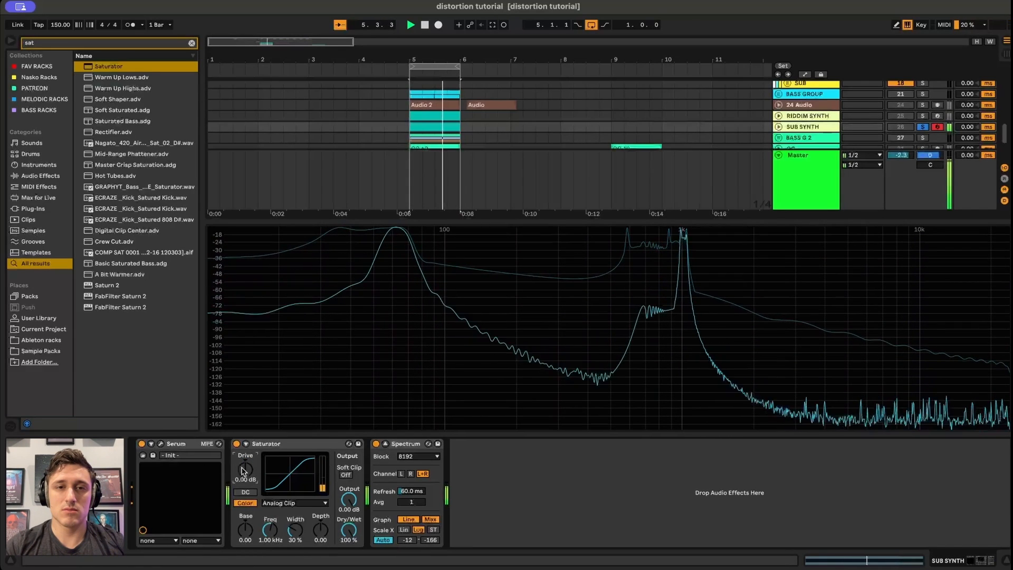
key(space)
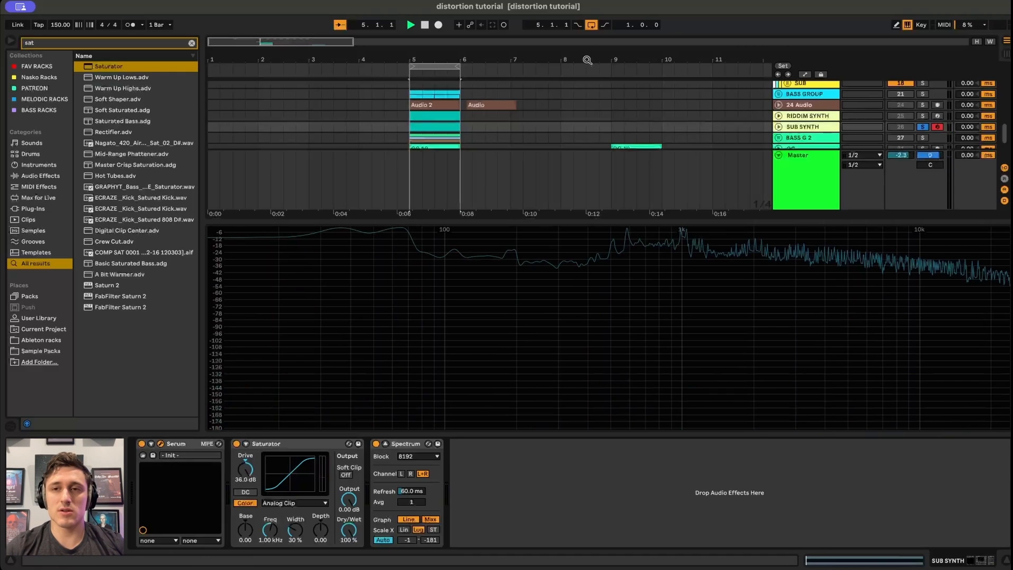
key(space)
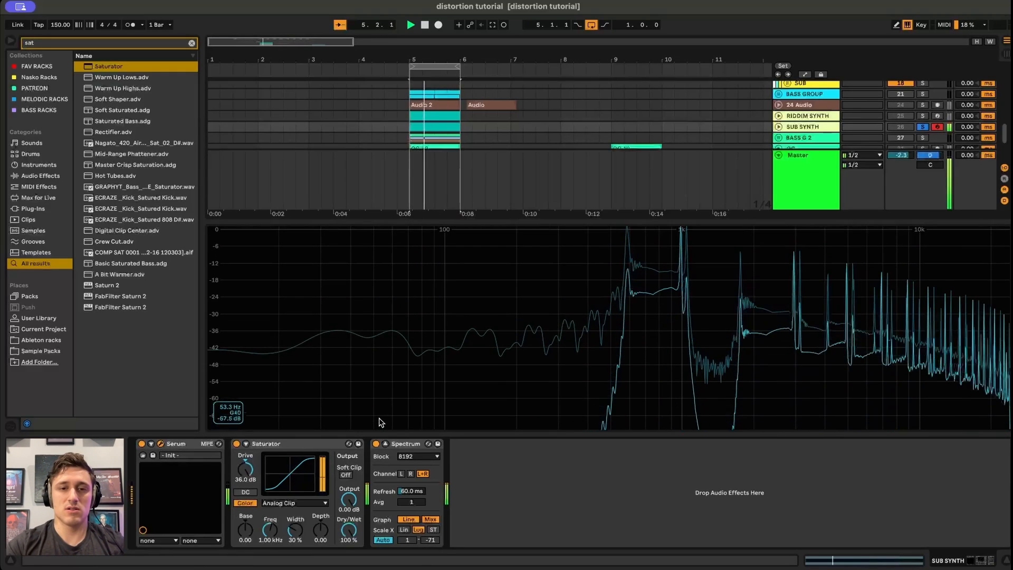
key(space)
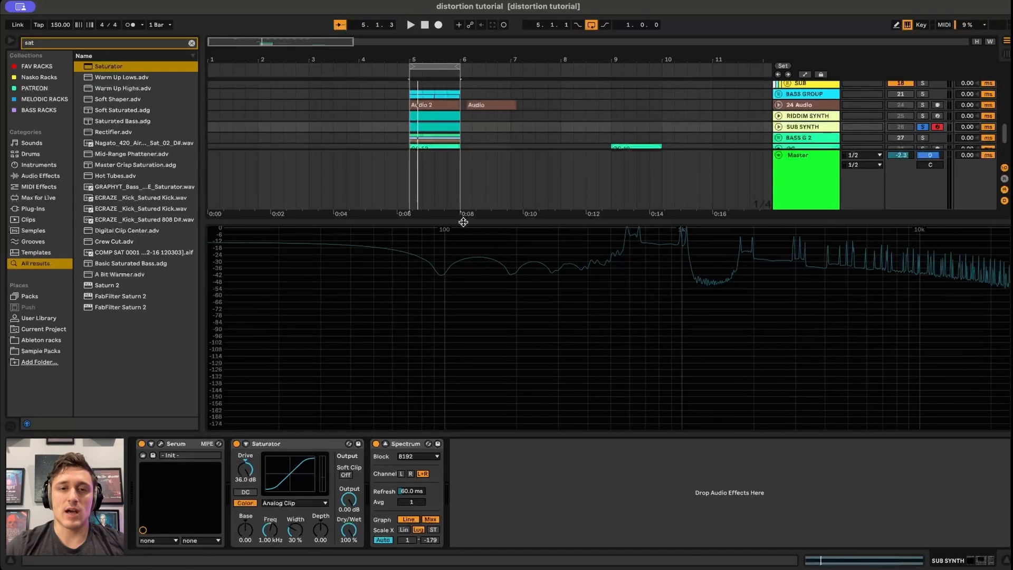
Shrink the spectrum display and unfold the RIDDIM SYNTH and BASS G 2 tracks.
drag(464, 221, 464, 297)
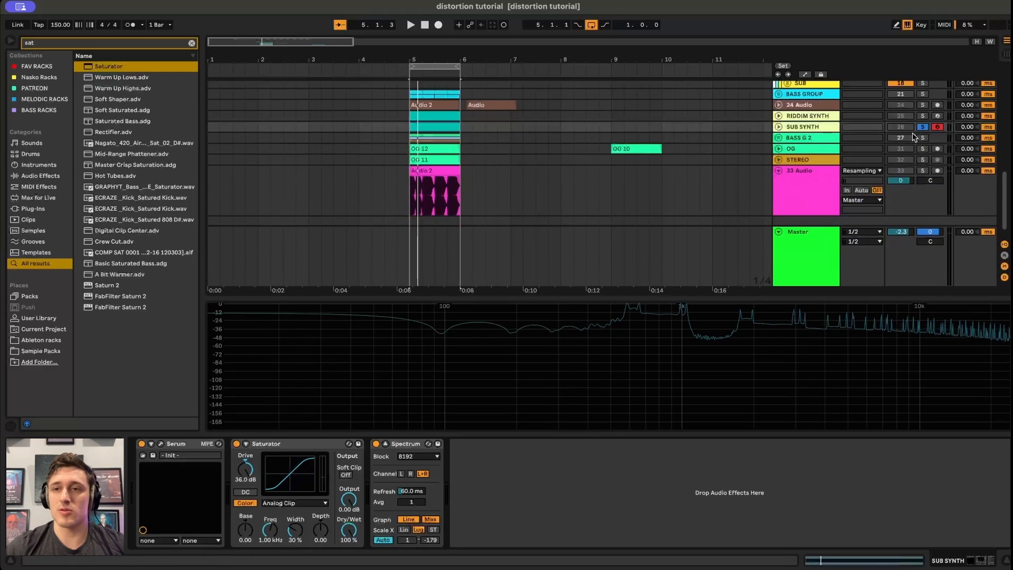
click(779, 138)
click(779, 119)
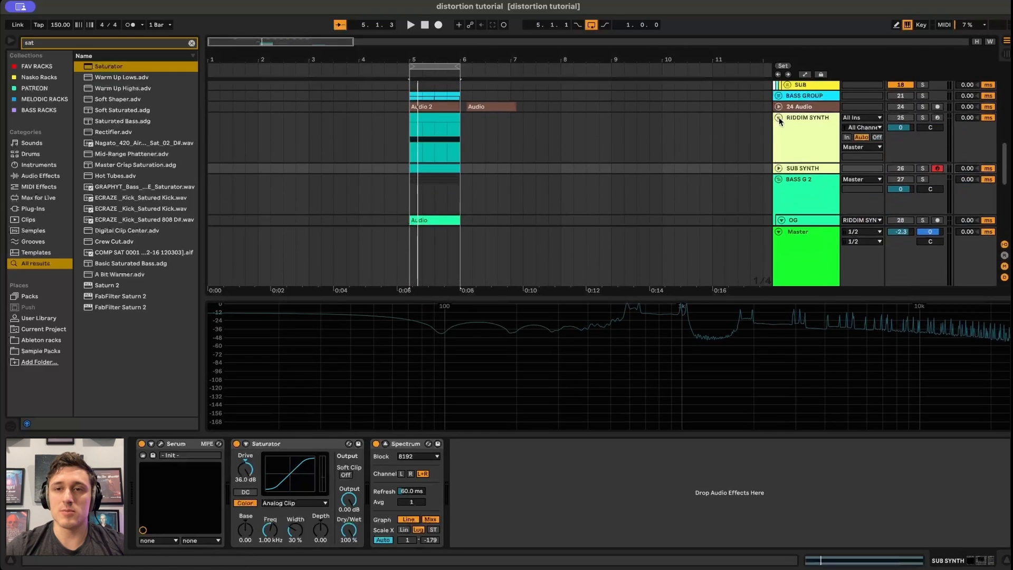
Play the riddim synth clip from its start.
click(408, 136)
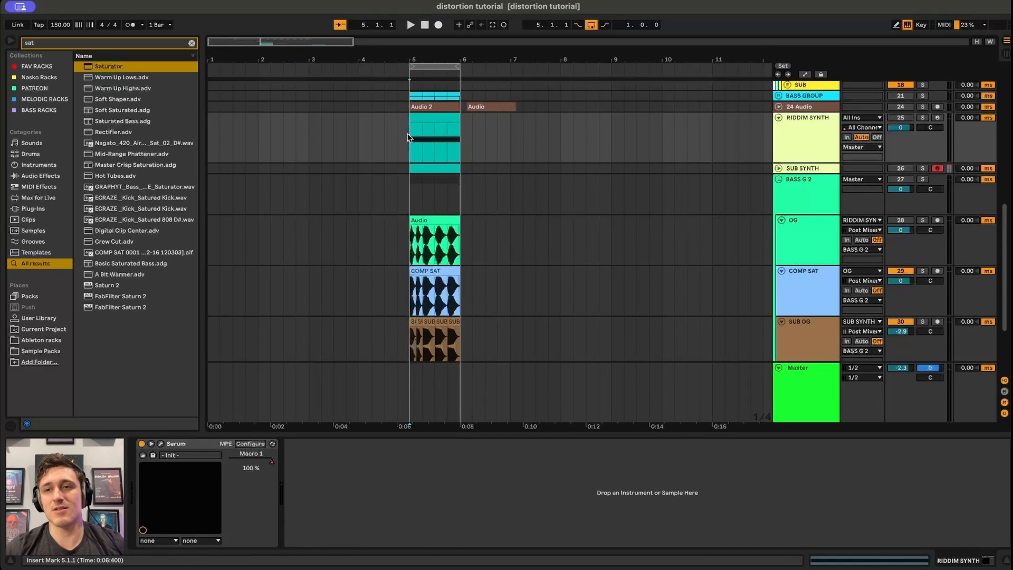
key(space)
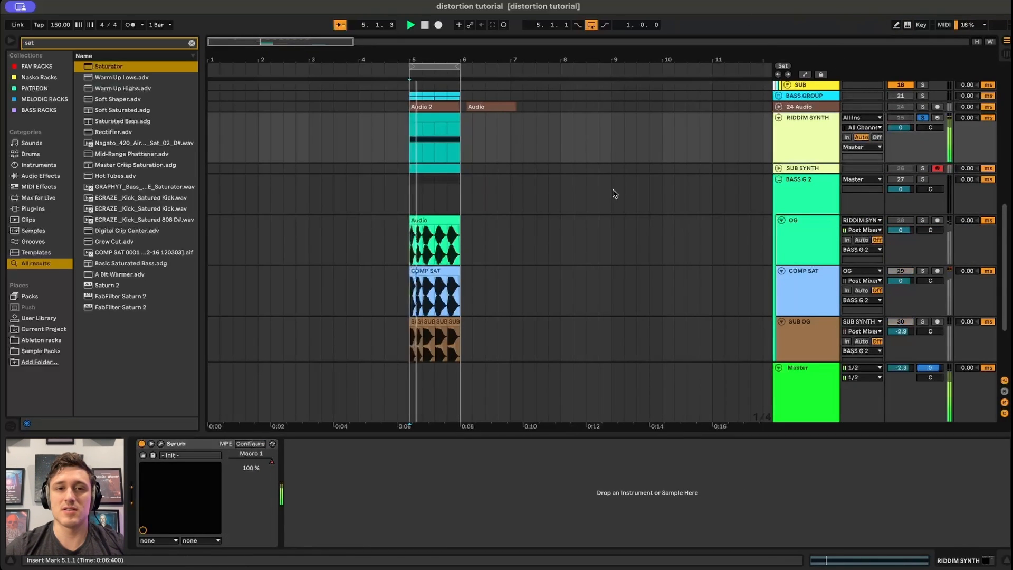
key(space)
Open the RIDDIM SYNTH's Serum instrument to review its effects, then close it.
click(160, 444)
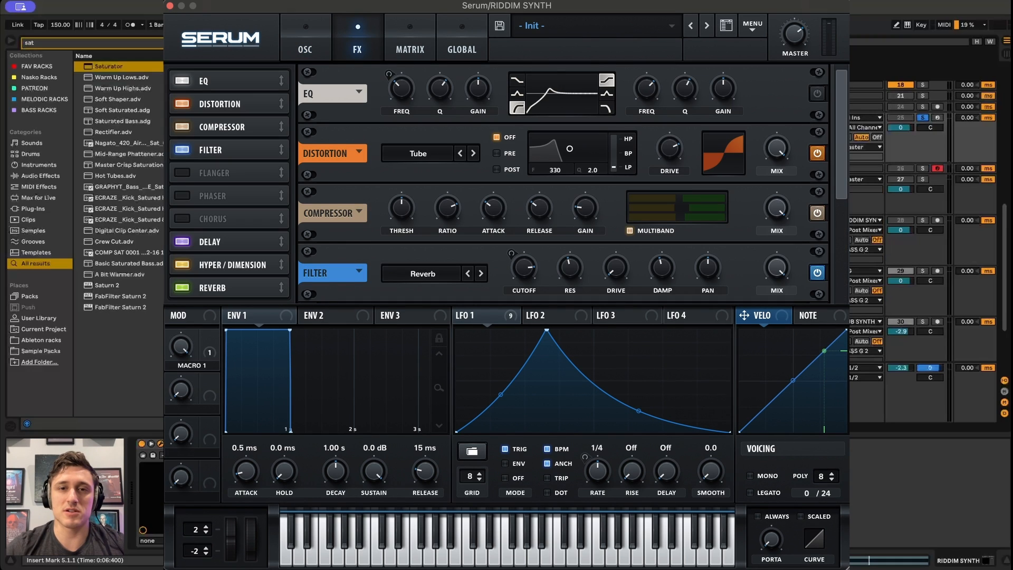
key(space)
key(super+w)
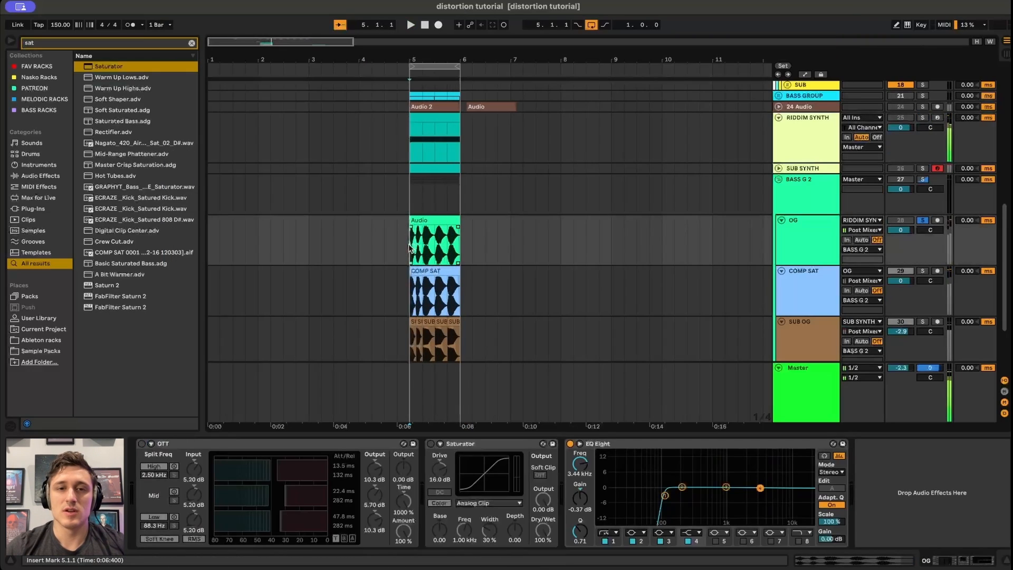
Select the SUB OG track and play it to inspect its Hiss and Kick Tight chain.
scroll(644, 203, down, 5)
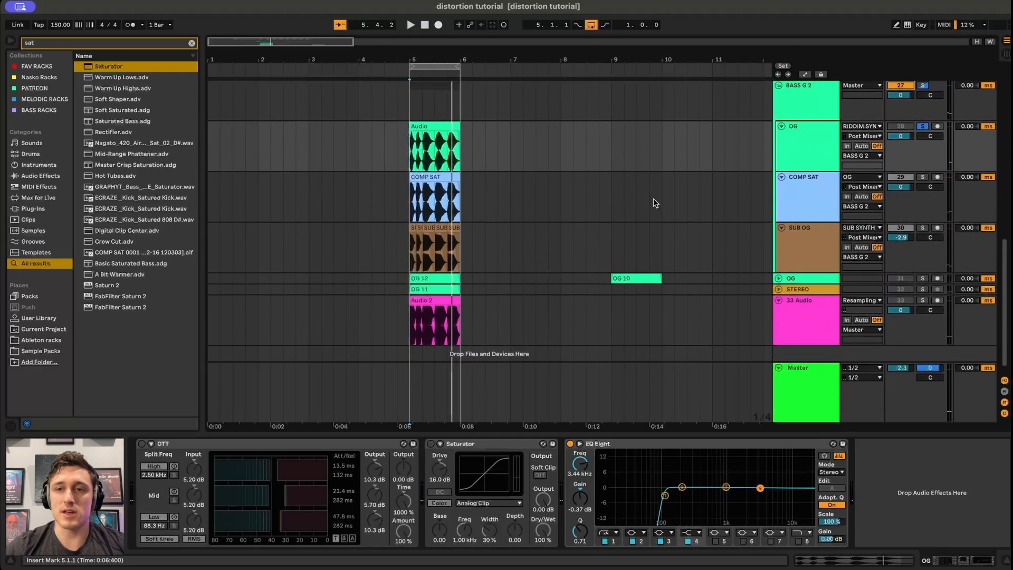
click(806, 251)
scroll(486, 192, up, 2)
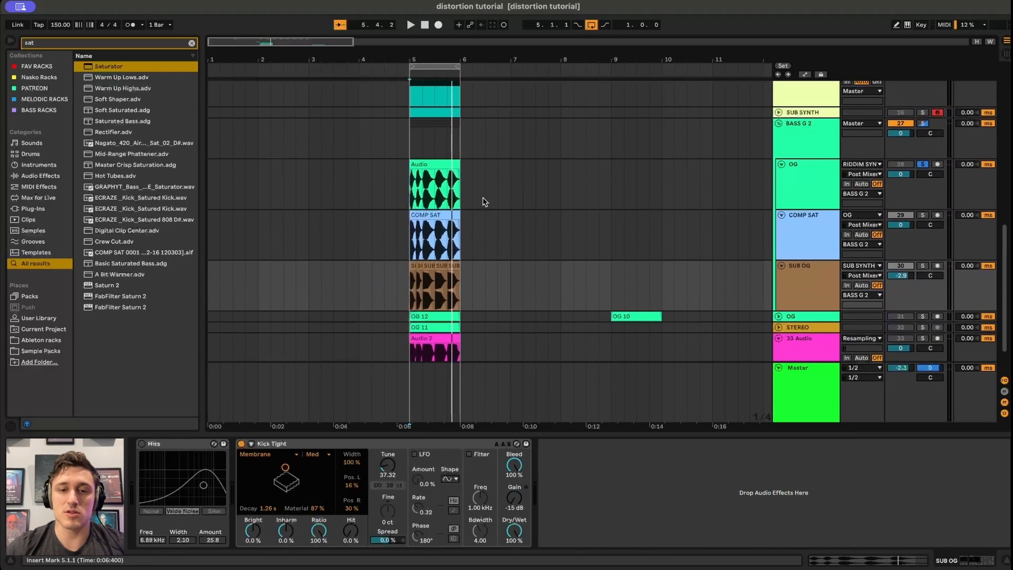
key(space)
drag(501, 538, 514, 494)
Select the first bar of the OG clip and play it from its start.
scroll(517, 318, down, 3)
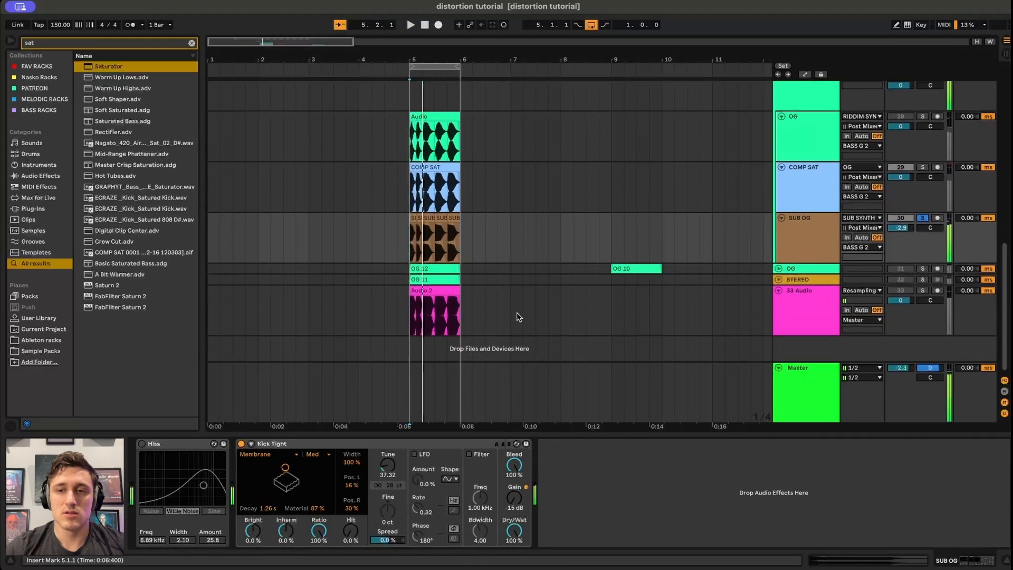
click(413, 323)
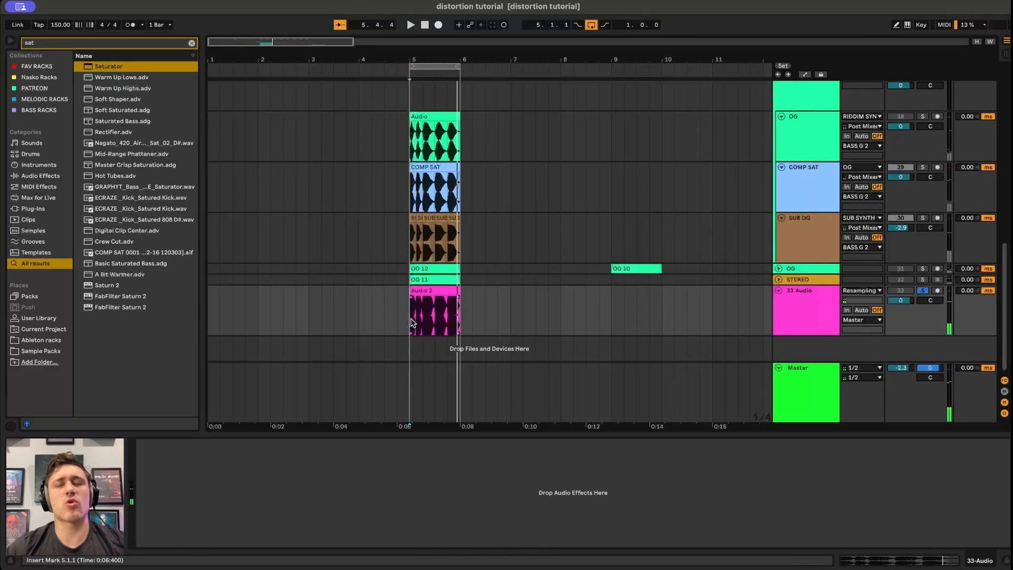
scroll(514, 222, up, 4)
drag(411, 218, 458, 214)
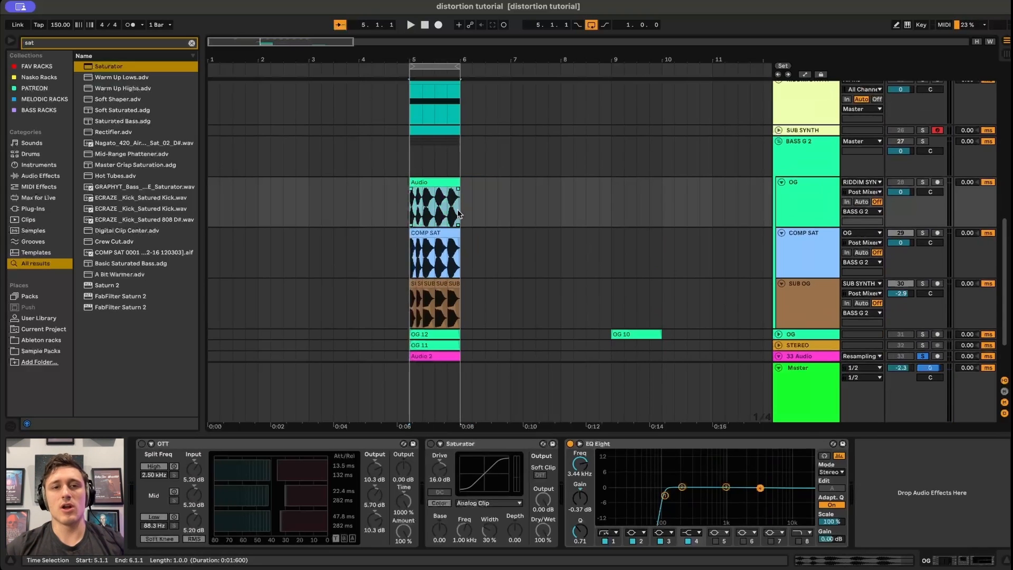
click(431, 444)
click(408, 194)
key(space)
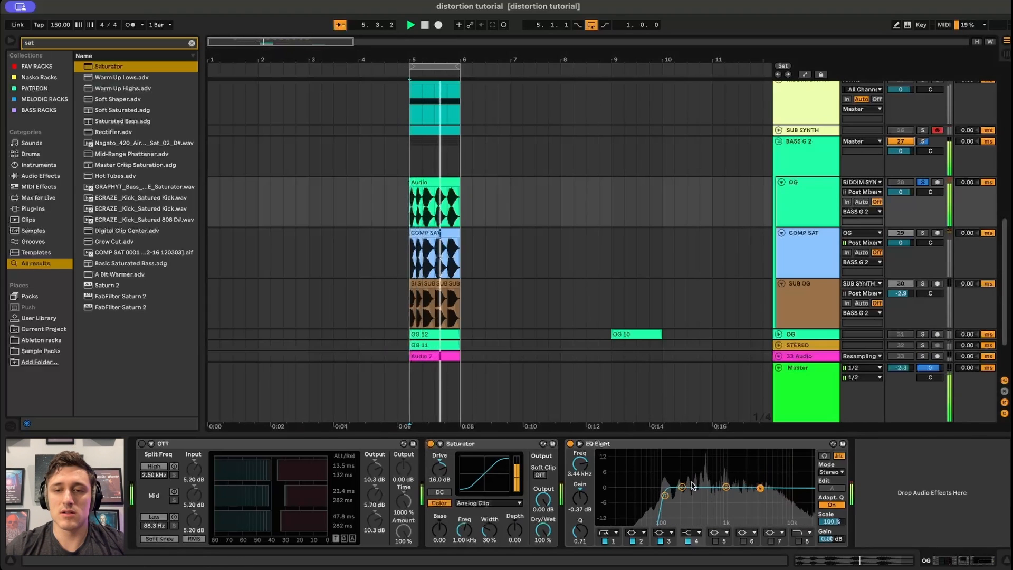
Turn off the OG track's Saturator and set the EQ Eight low-cut band to about 109 Hz.
drag(665, 495, 678, 498)
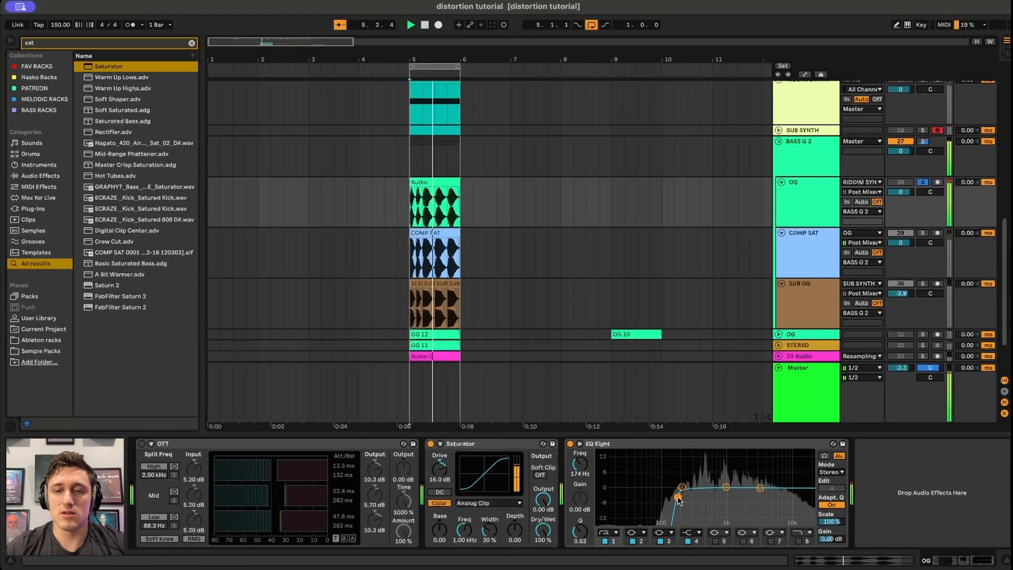
click(431, 445)
drag(680, 501, 665, 499)
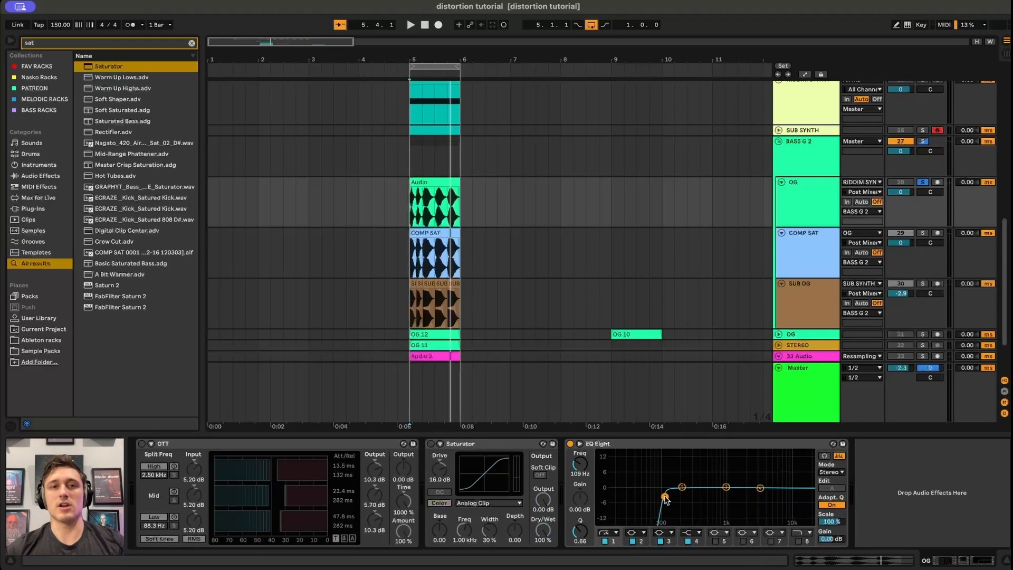
scroll(472, 262, up, 2)
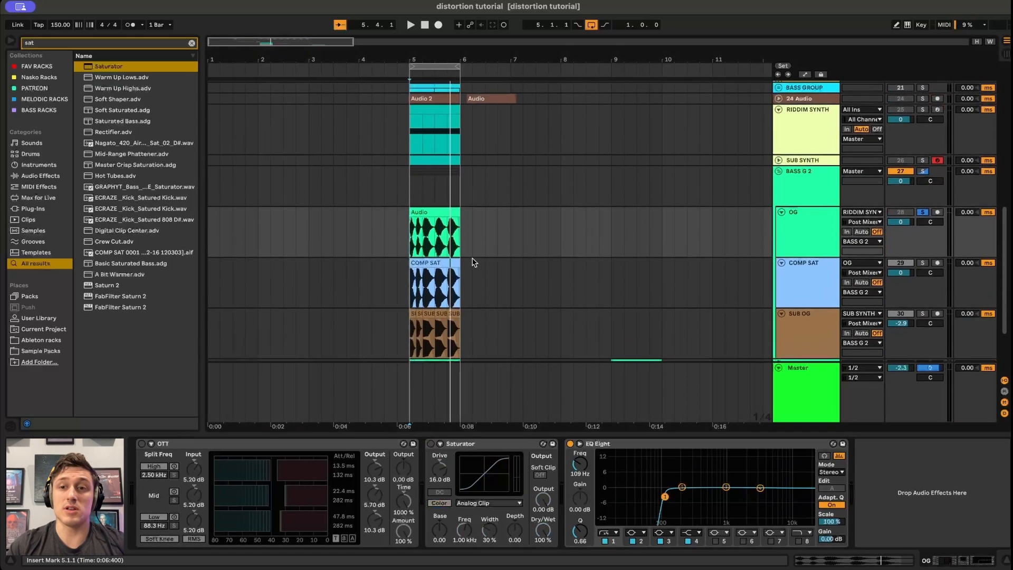
scroll(404, 198, up, 10)
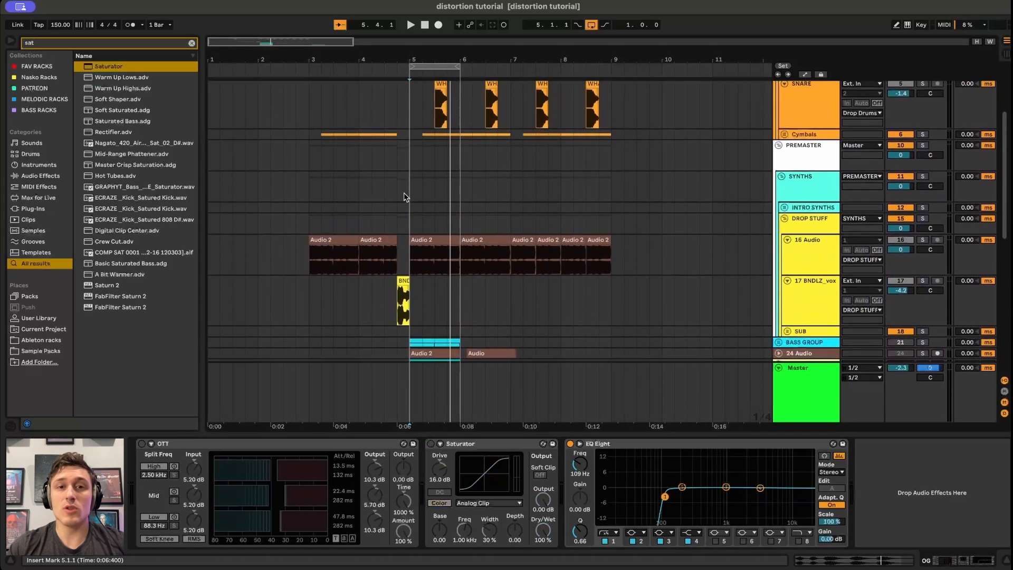
scroll(404, 197, down, 5)
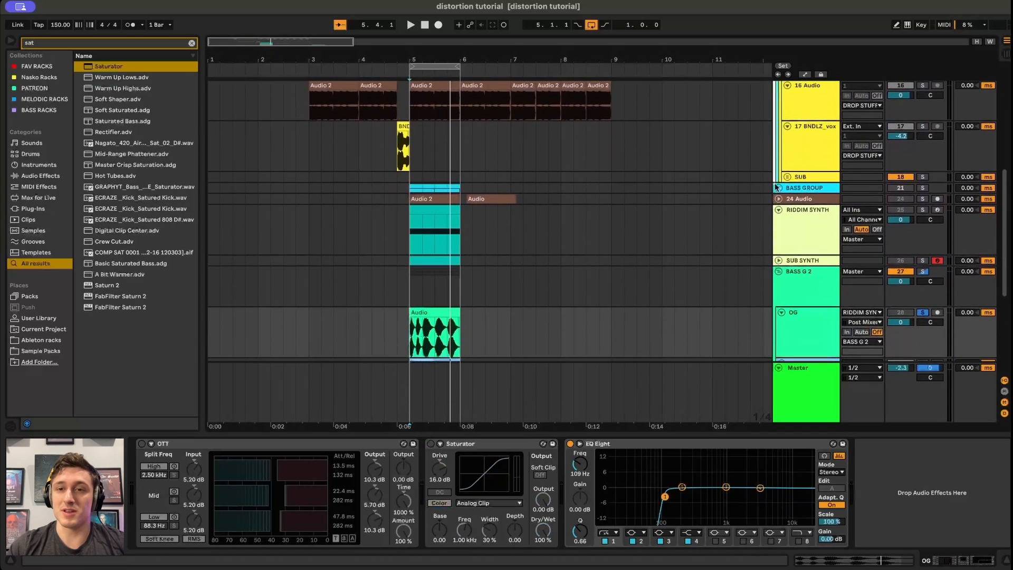
Unfold the BASS GROUP to show its N-Riddim Bass and WHEY - SUB TEAROUT tracks.
click(778, 188)
scroll(607, 204, down, 2)
scroll(421, 289, up, 4)
click(391, 263)
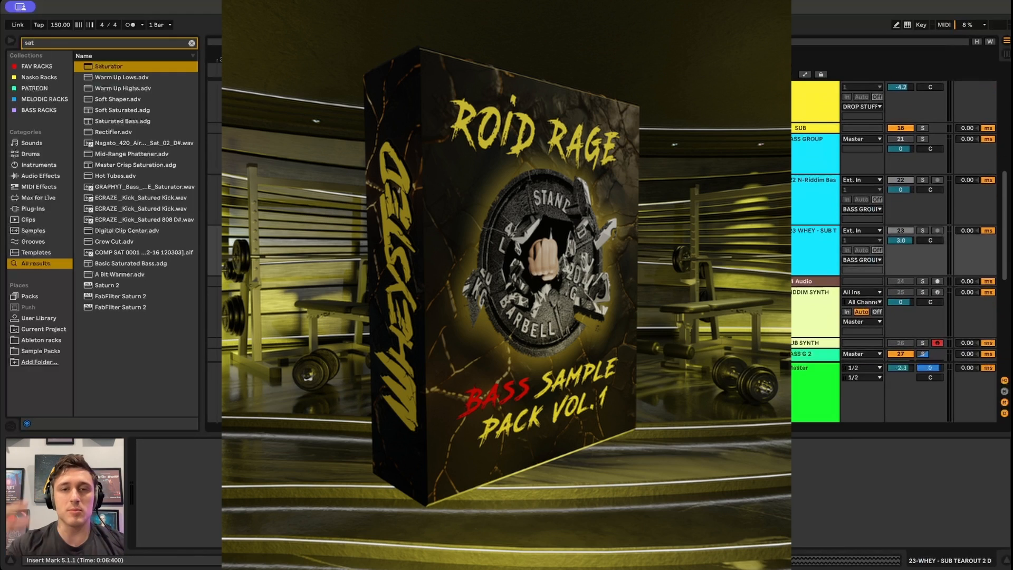
Select the N-Riddim Bass track and play its clip to hear the EQ Eight, Saturator and GClip chain.
key(space)
key(space)
key(space)
key(space)
click(800, 381)
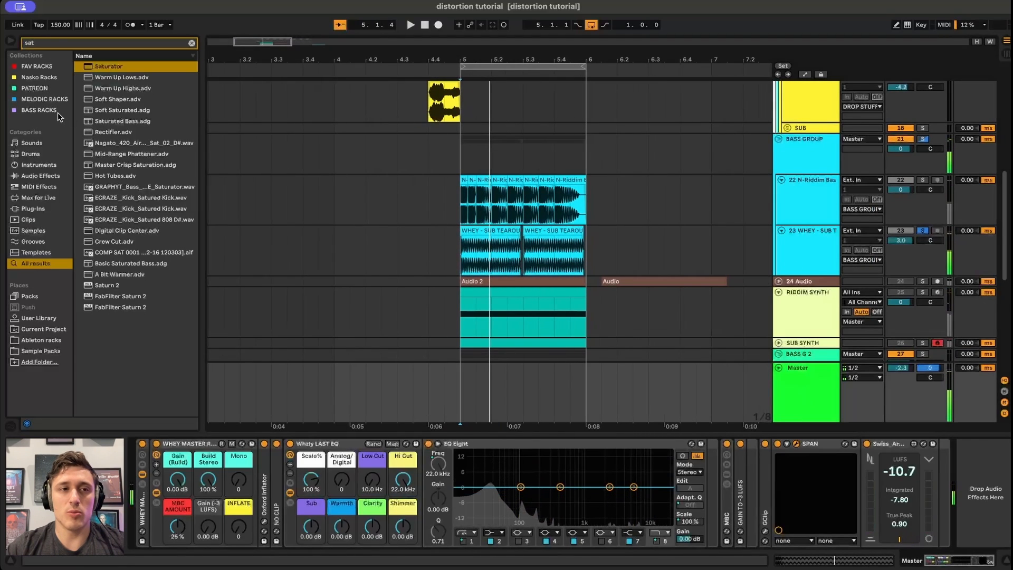
click(464, 206)
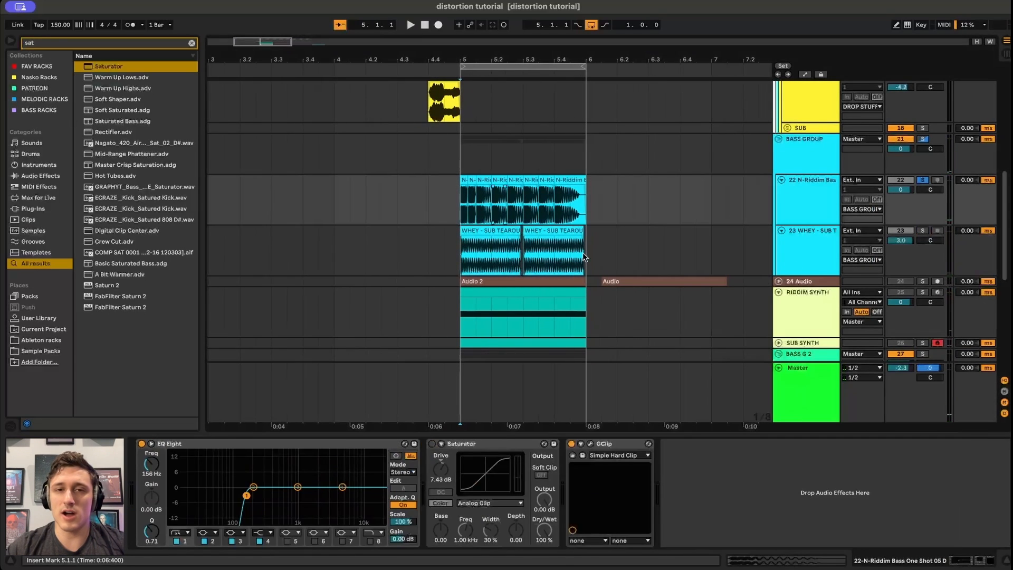
key(space)
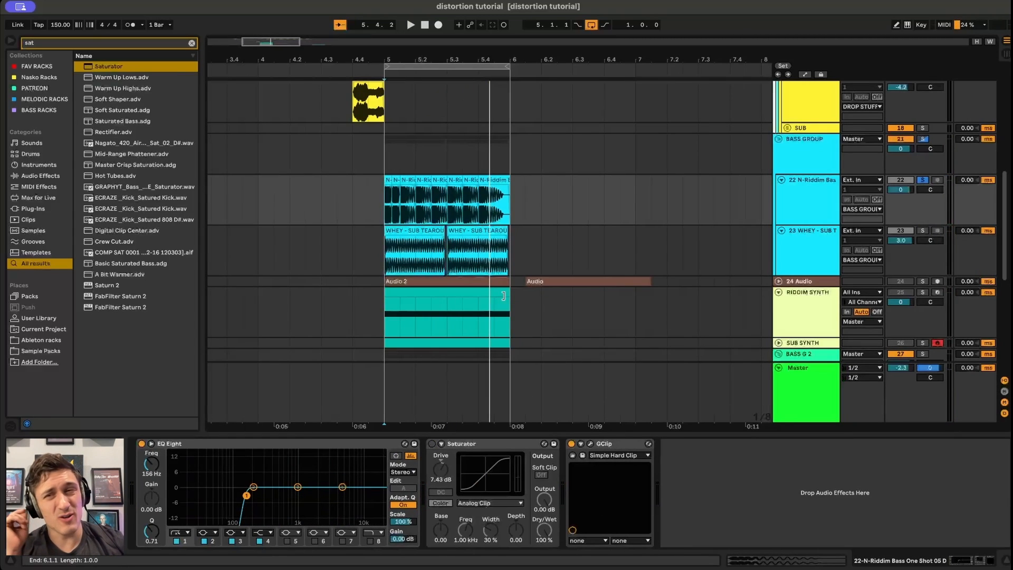
Select the BASS GROUP, expand both of its EQ Eight devices, and play it against the N-Riddim Bass track.
click(806, 153)
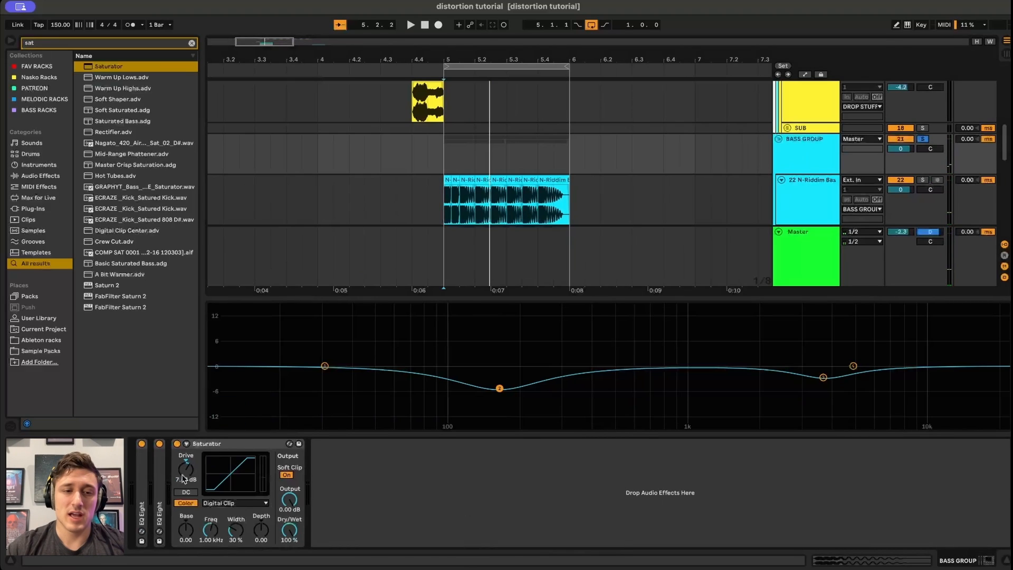
double_click(144, 490)
double_click(200, 443)
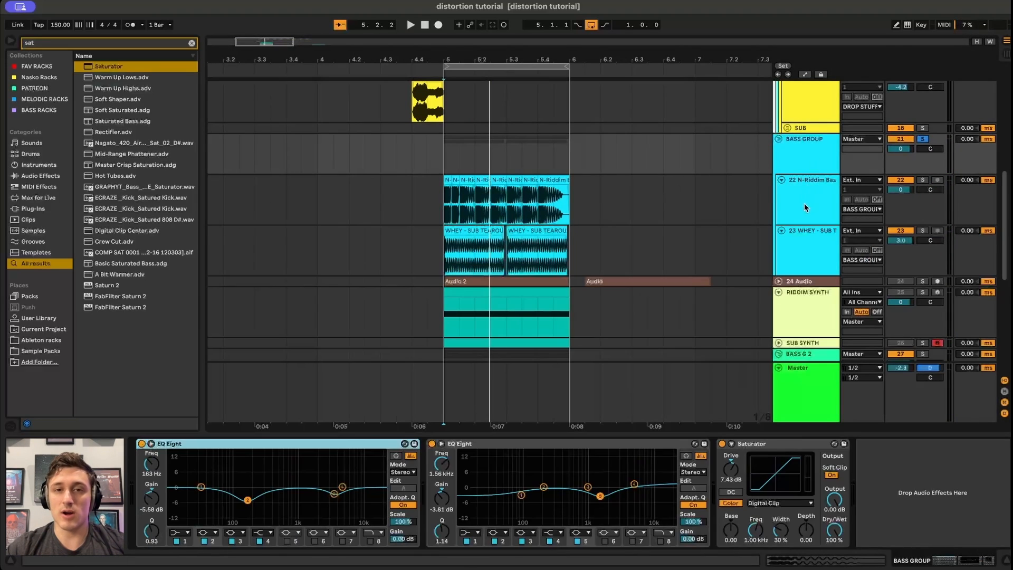
key(space)
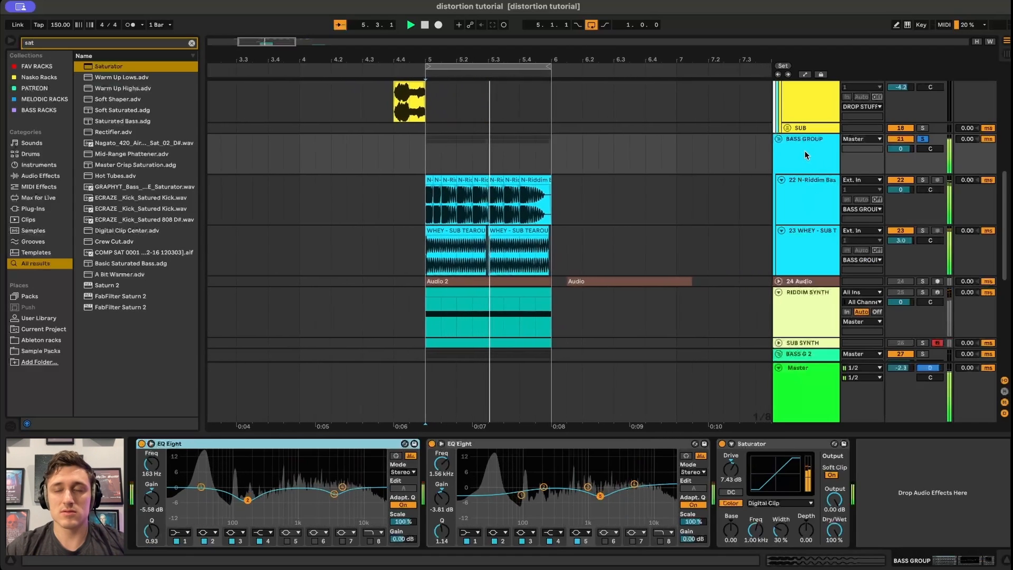
click(826, 186)
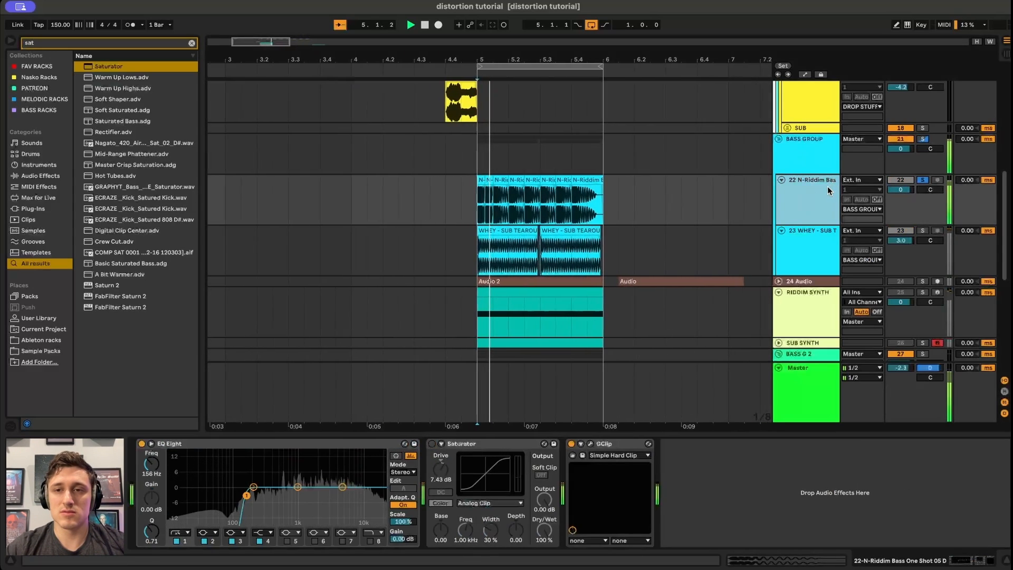
click(817, 145)
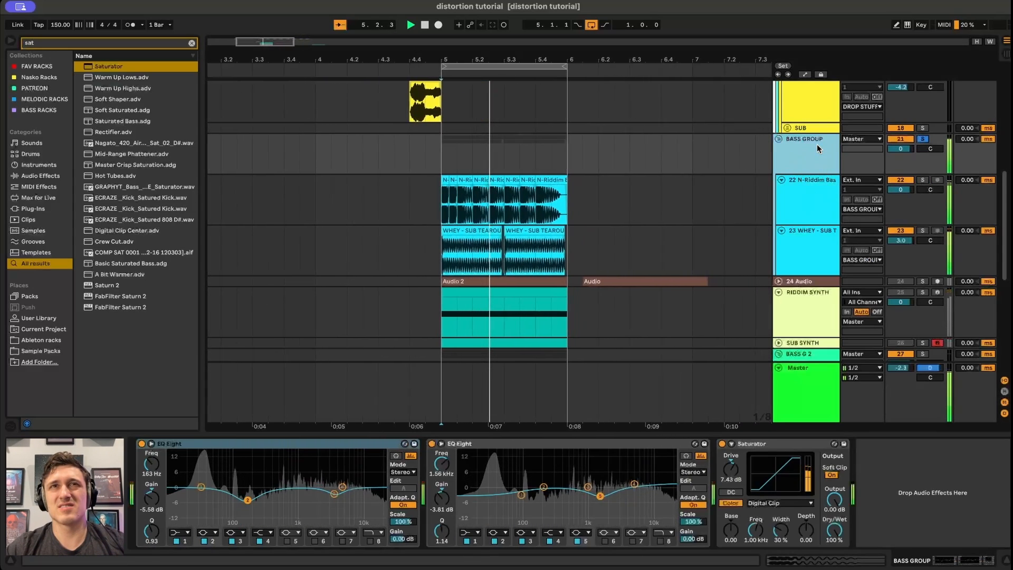
key(space)
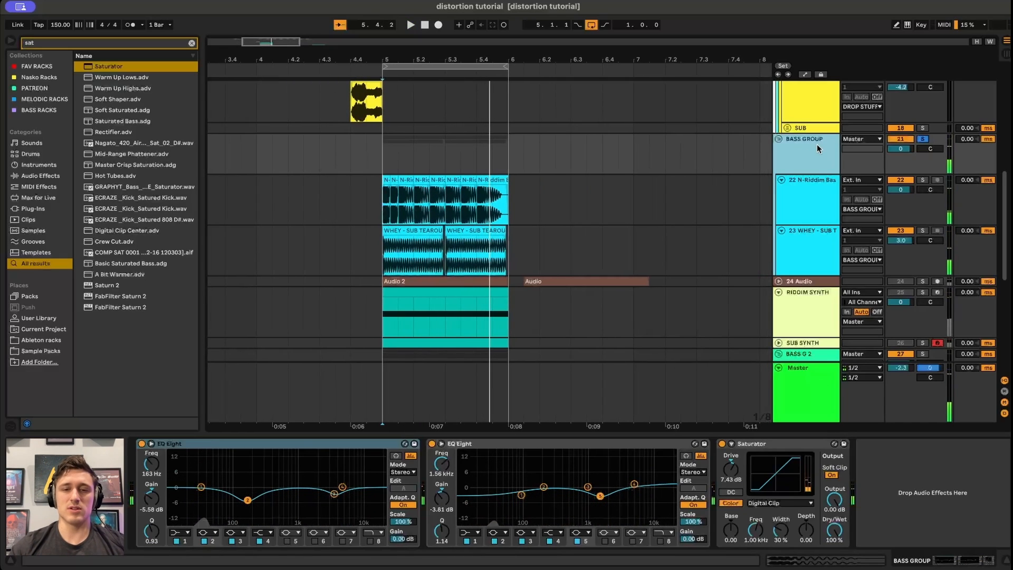
Bypass both BASS GROUP EQ Eights, play the group to compare, then switch both EQs back on.
click(432, 443)
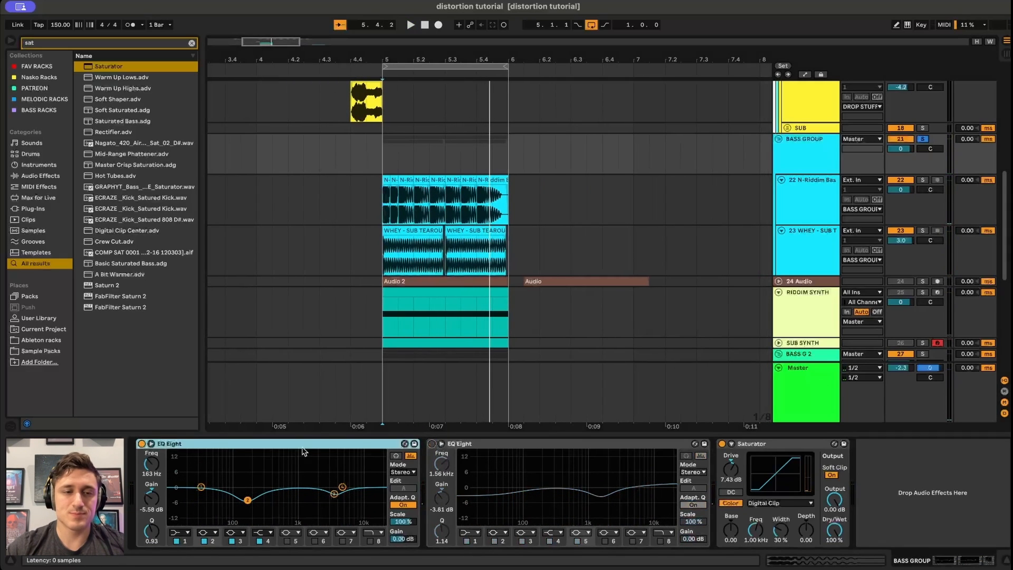
click(141, 444)
key(space)
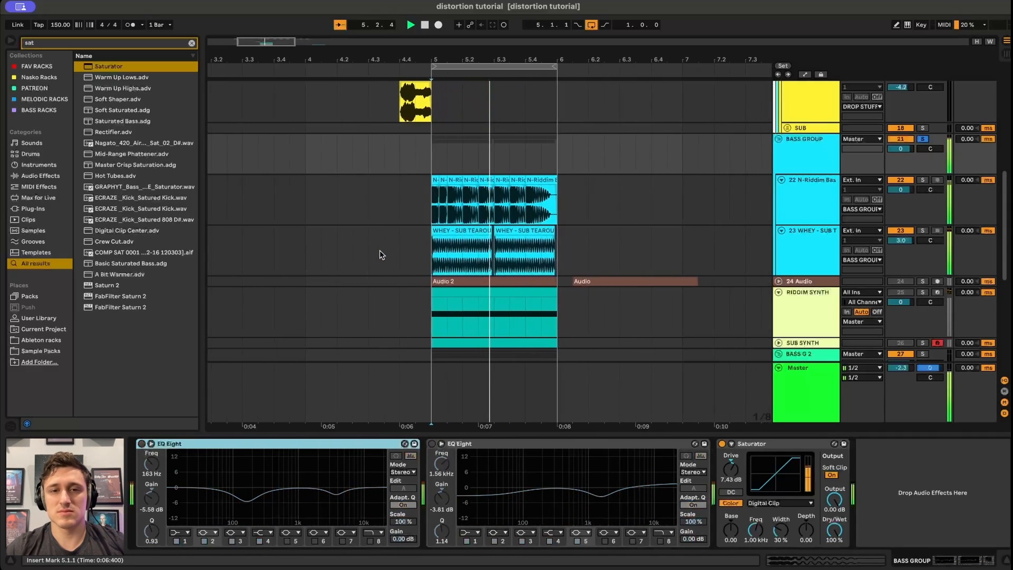
key(space)
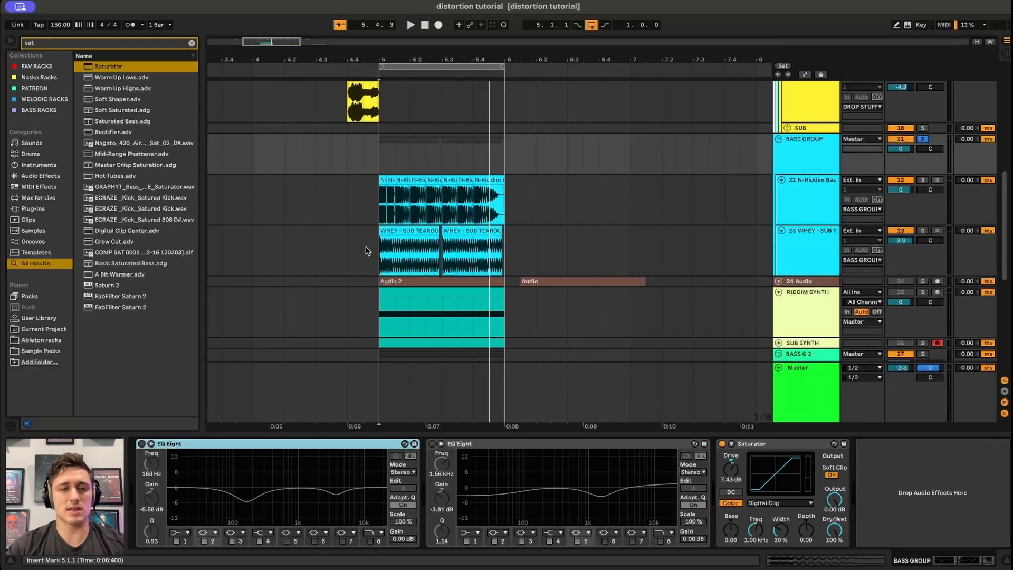
click(142, 444)
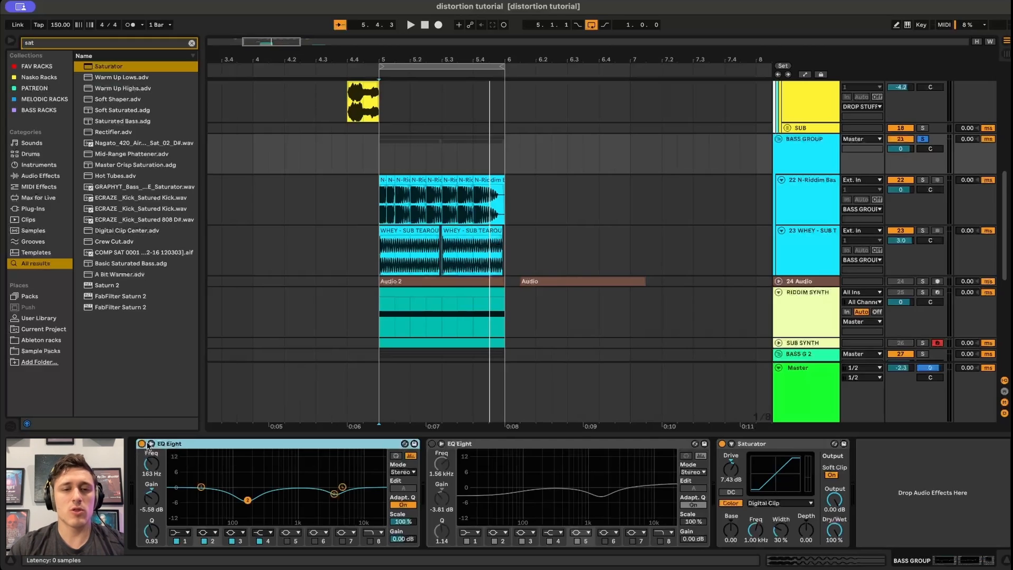
click(431, 445)
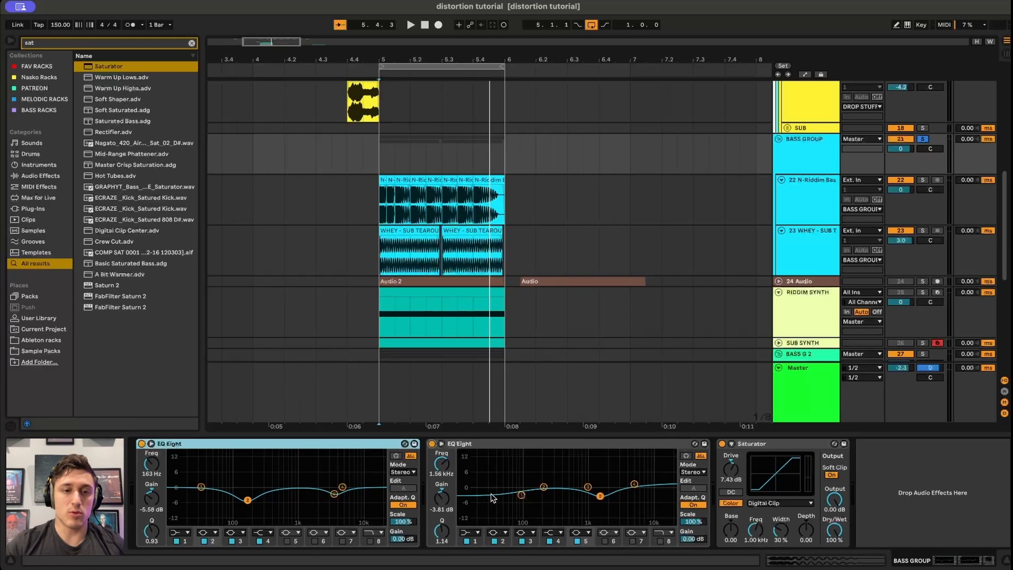
Turn on audition in the first EQ Eight and listen to its second band by boosting it, then undo the boost.
click(396, 456)
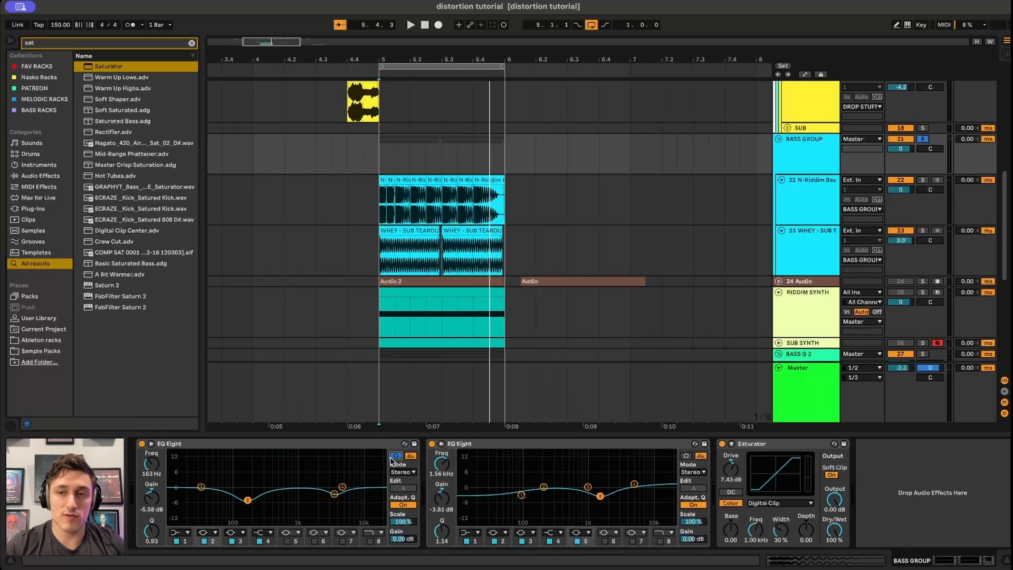
key(space)
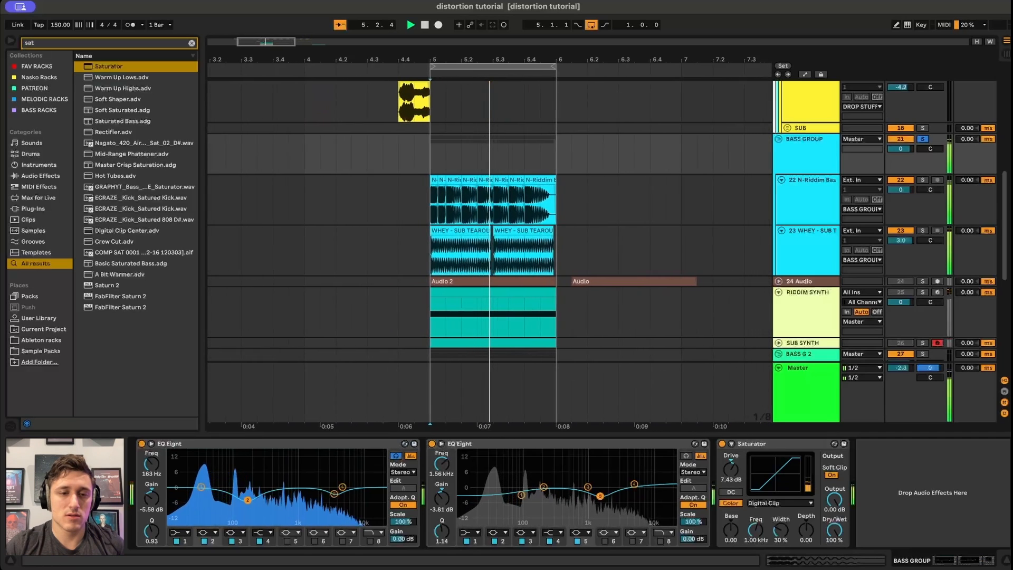
drag(247, 500, 248, 471)
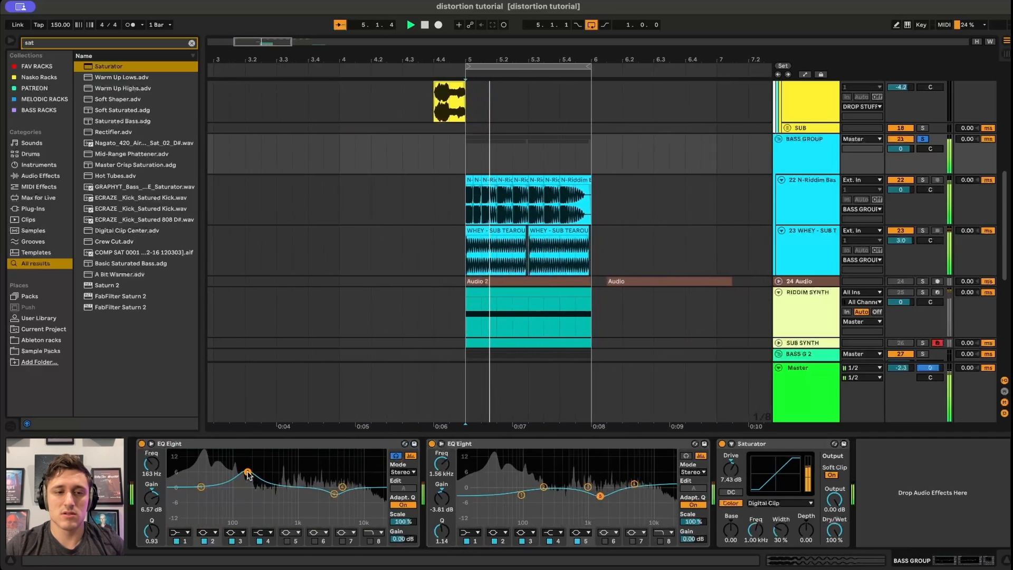
key(super+z)
key(space)
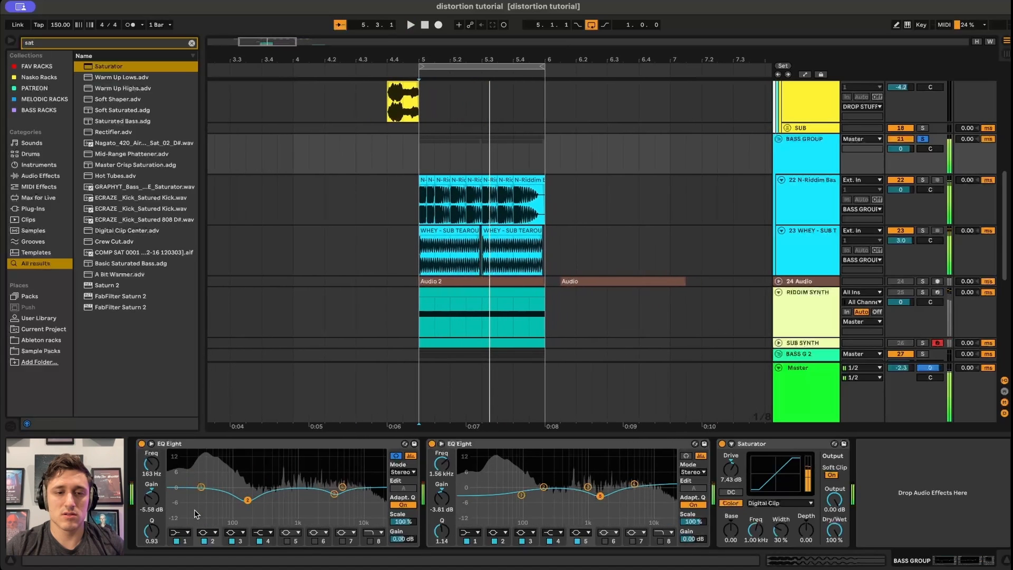
Select the first EQ Eight's 3.75 kHz band and audition it by boosting about 5.5 dB, then undo.
click(334, 495)
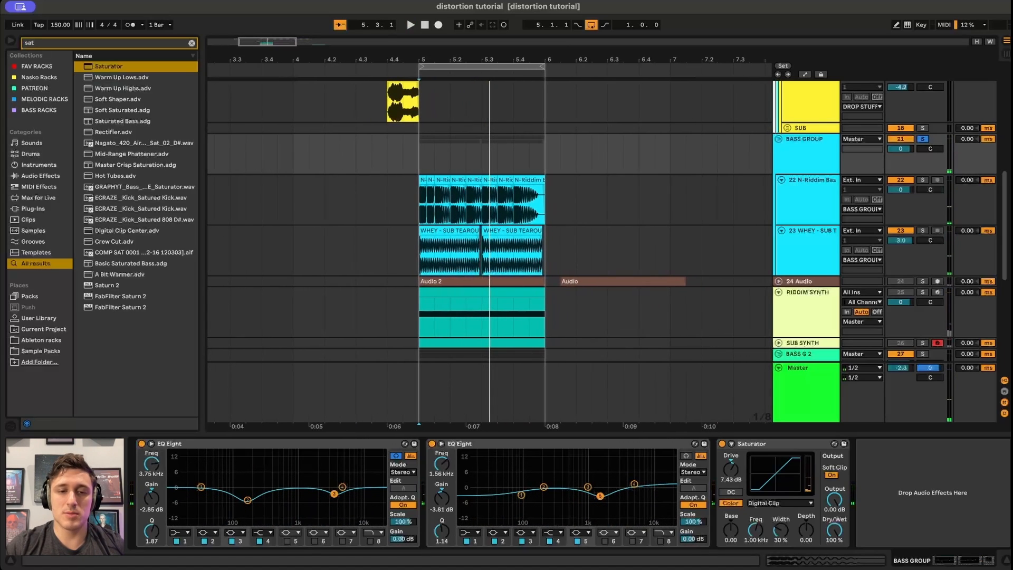
key(space)
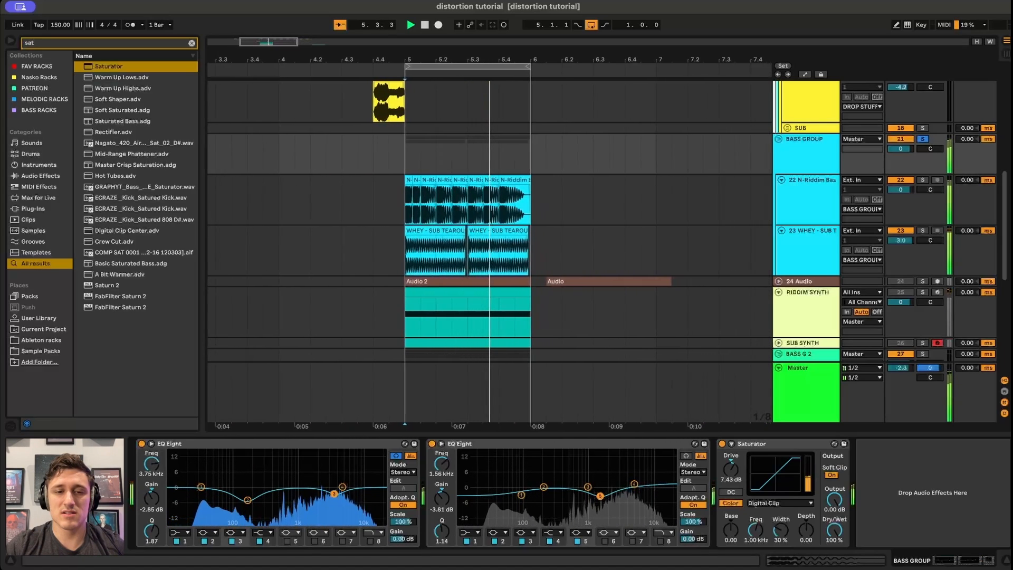
key(space)
drag(335, 495, 334, 473)
key(space)
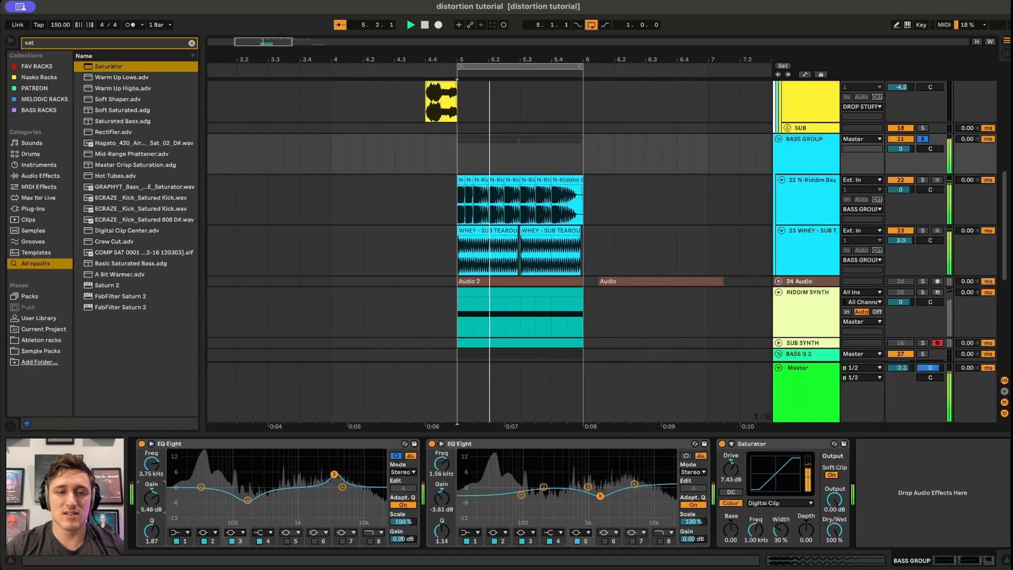
key(super+z)
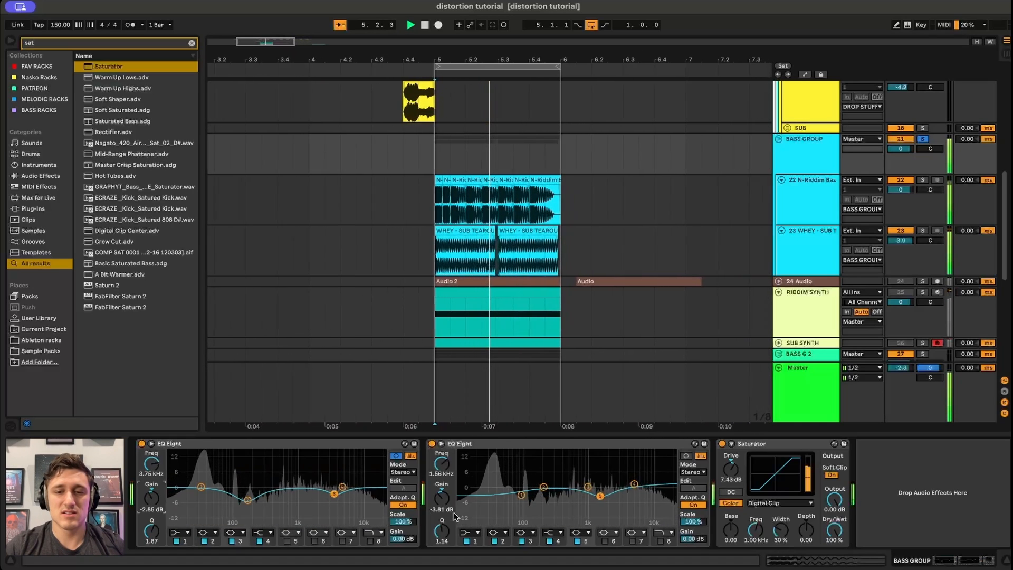
key(space)
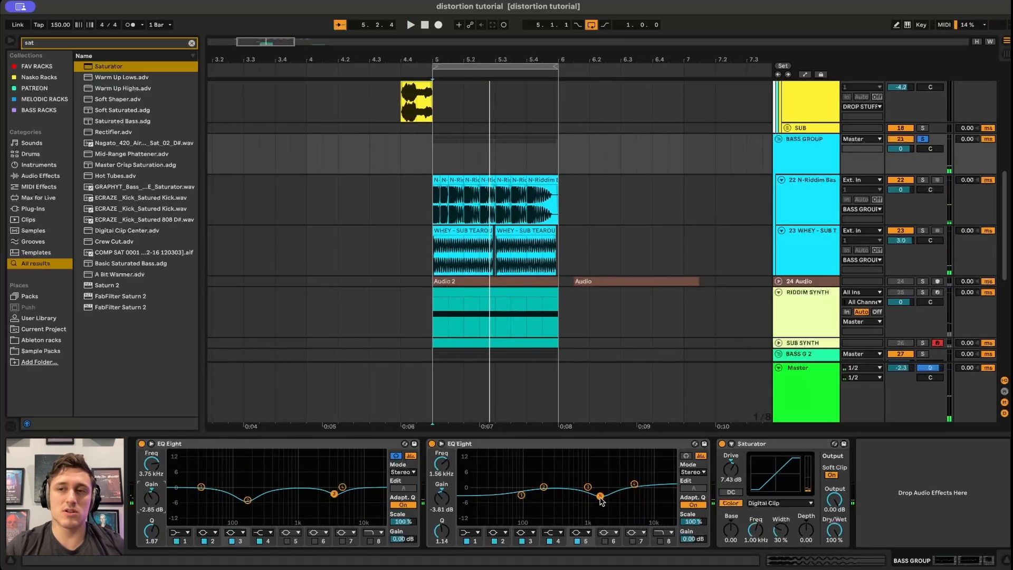
Select the second EQ Eight's 89.9 Hz band and compare the group with that EQ bypassed and re-enabled.
click(521, 495)
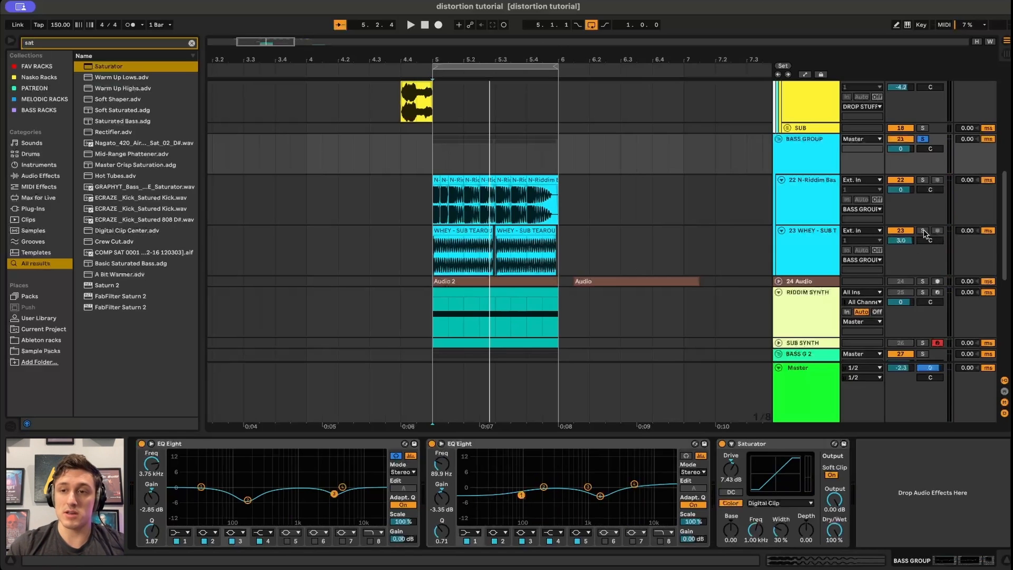
key(space)
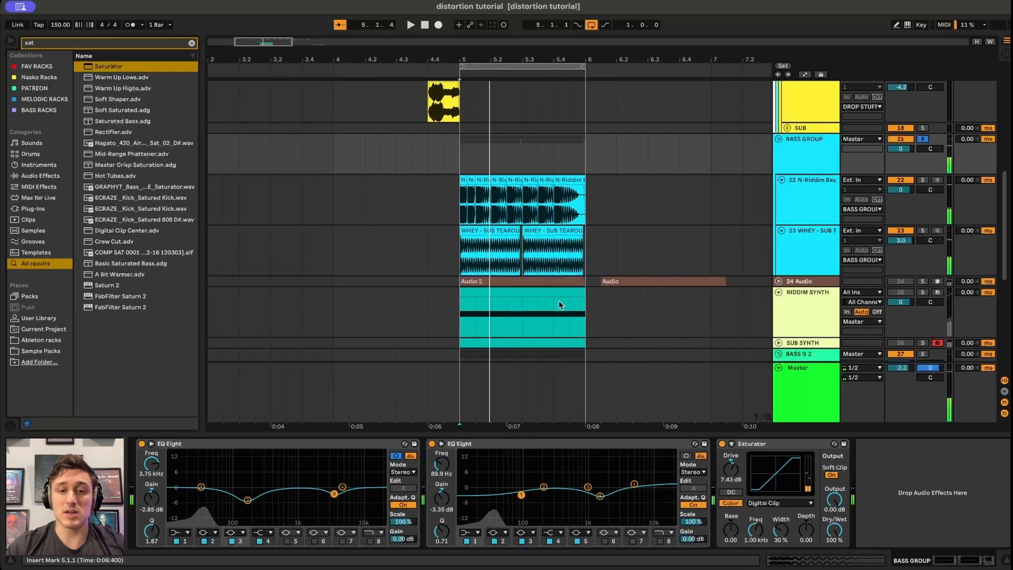
click(432, 444)
key(space)
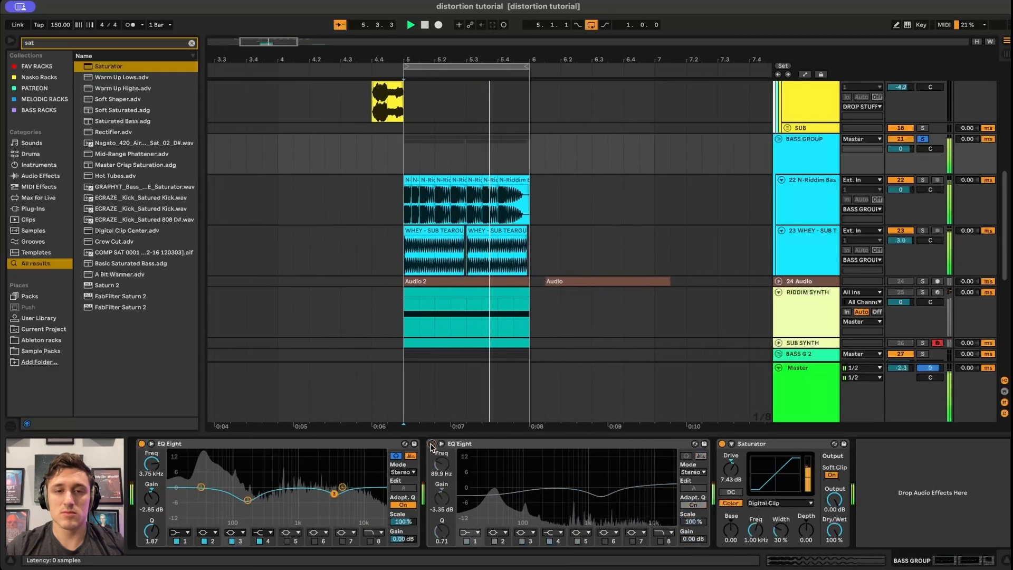
key(space)
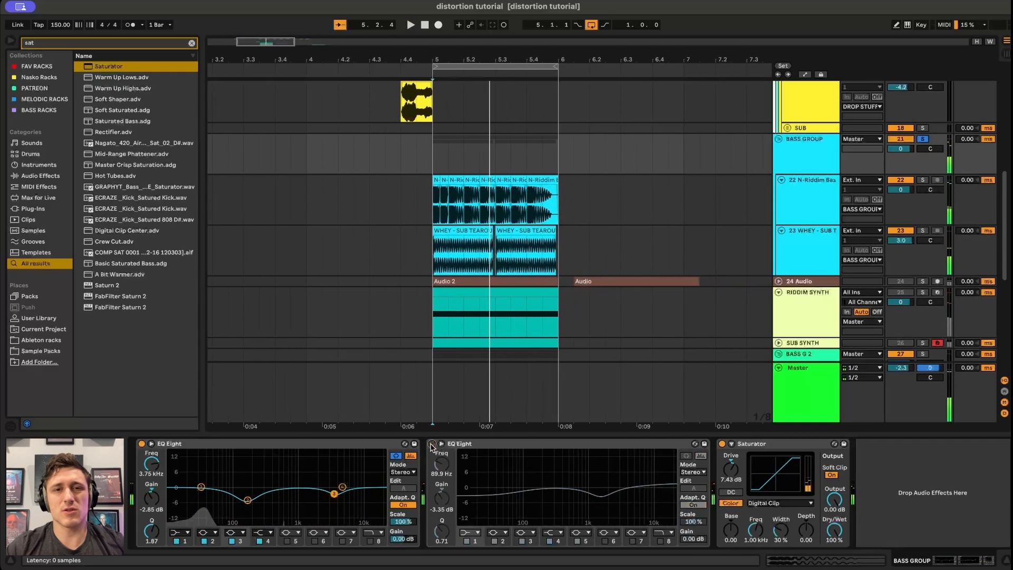
click(431, 443)
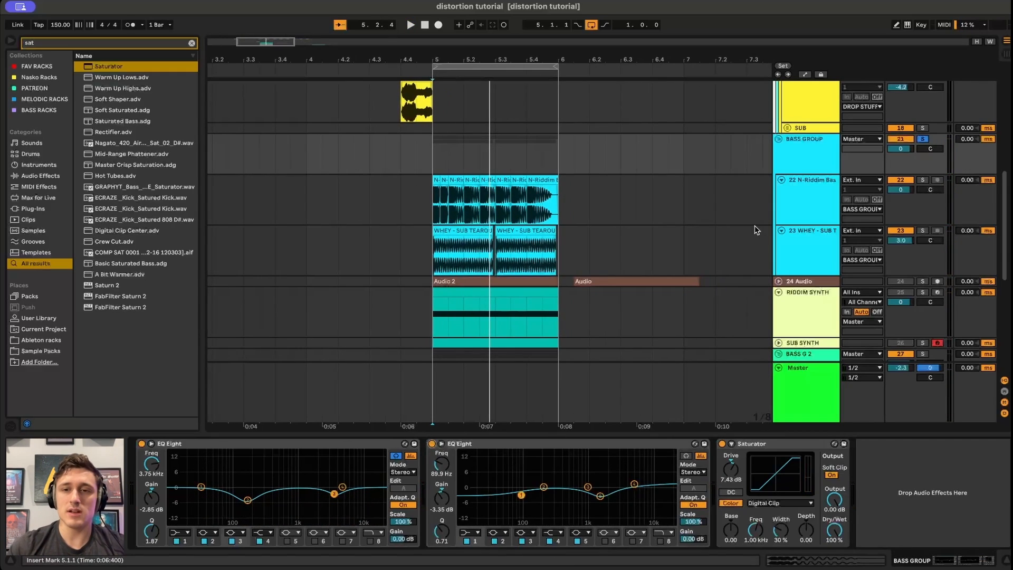
Check the WHEY - SUB TEAROUT track's chain, then play the group and set that track's volume to 2.1 dB.
click(790, 252)
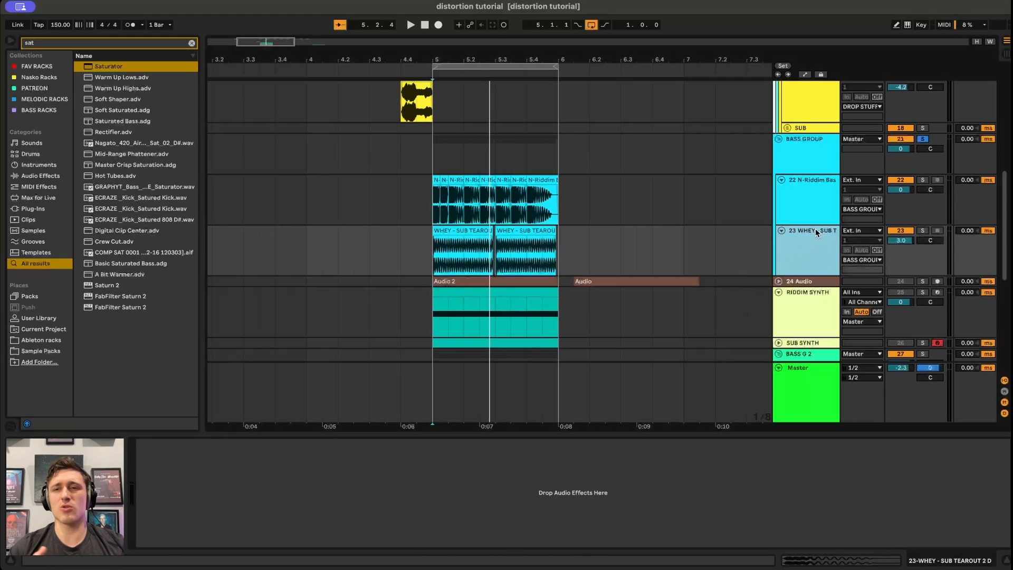
click(815, 136)
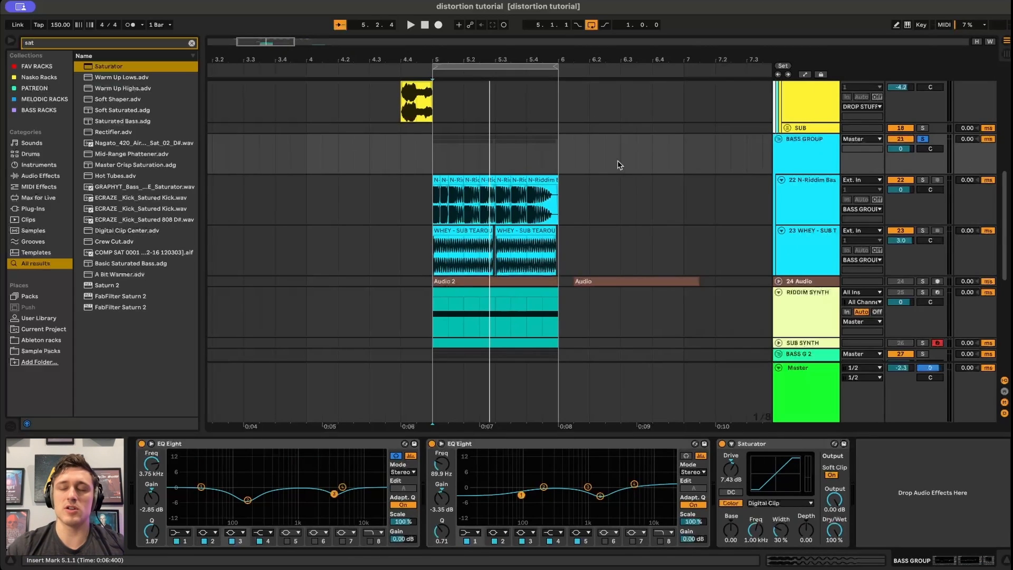
click(802, 237)
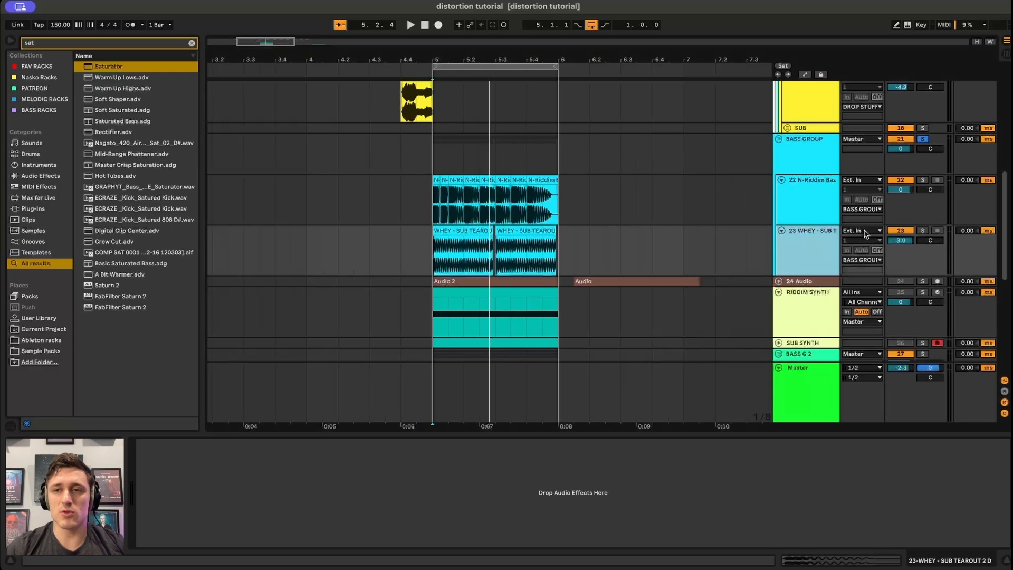
click(806, 138)
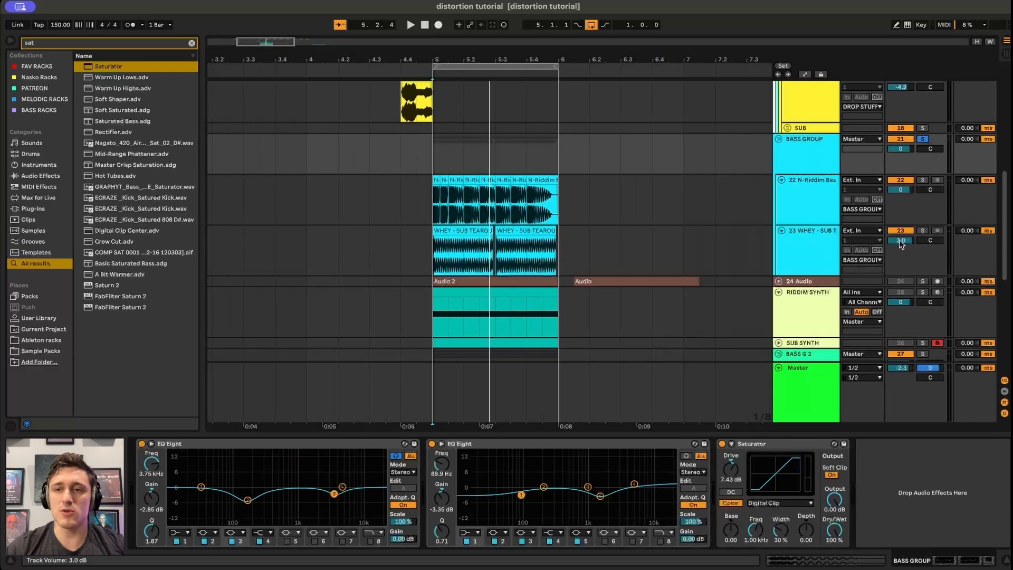
key(space)
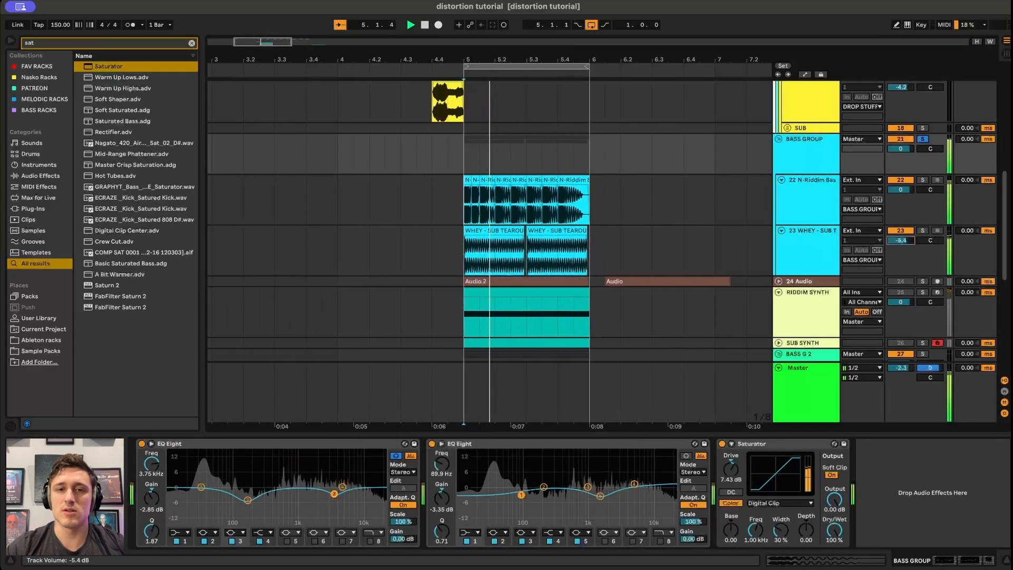
mouse_move(901, 241)
mouse_down()
mouse_move(901, 212)
mouse_move(901, 224)
mouse_up()
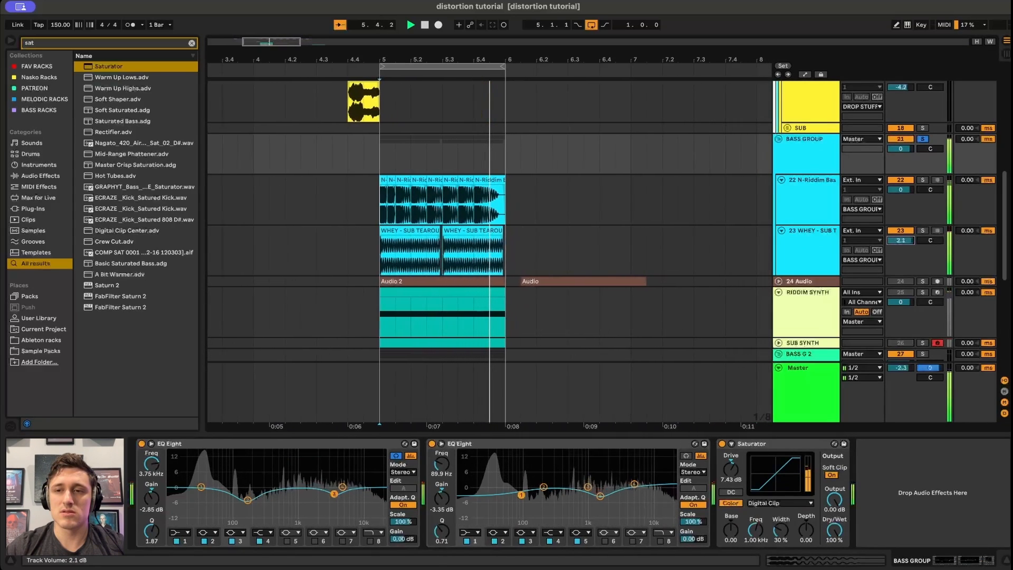
Play the bass group while raising the 22 N-Riddim Bass track's volume to about 5.4 dB, then reset it.
key(space)
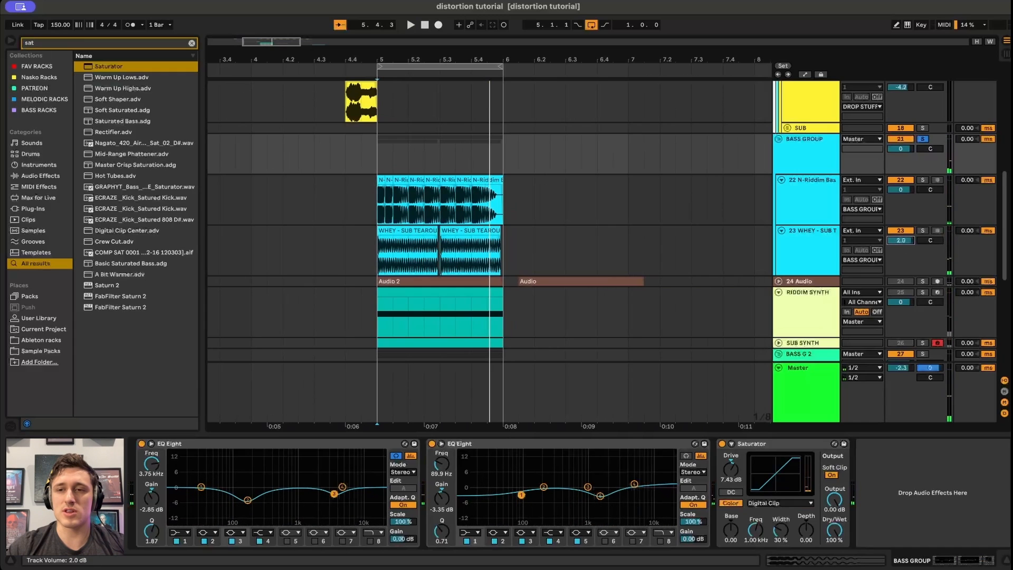
key(space)
mouse_move(901, 194)
mouse_down()
mouse_move(901, 211)
mouse_move(901, 194)
mouse_up()
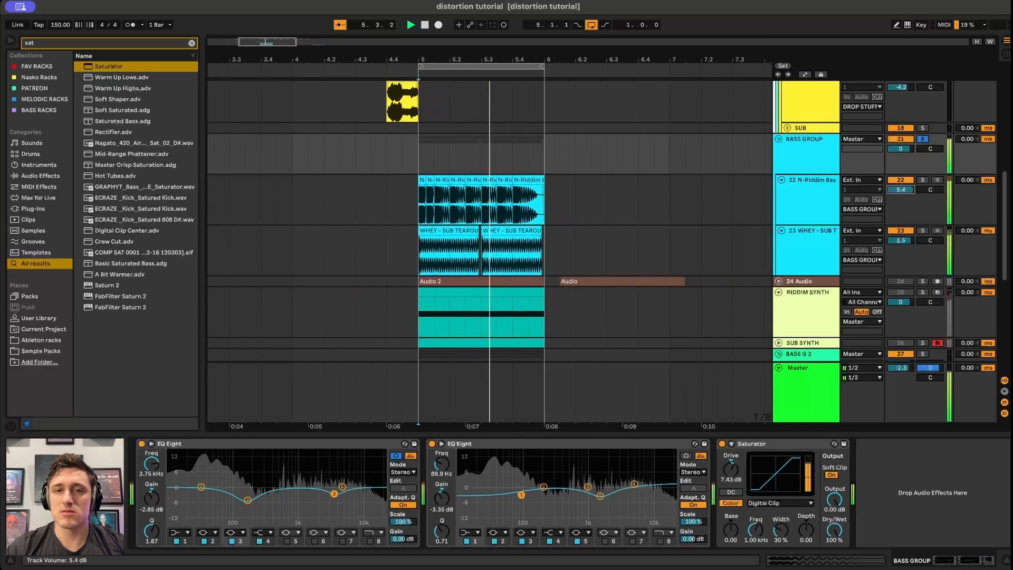
key(space)
click(818, 201)
click(817, 161)
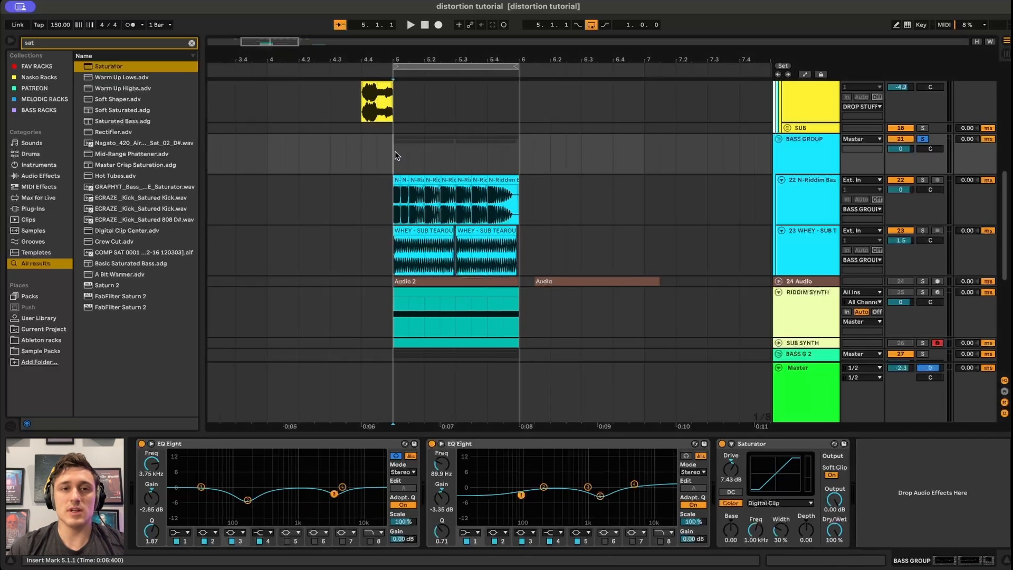
Play the project, toggle the bass group's solo off and fold the bass group.
key(space)
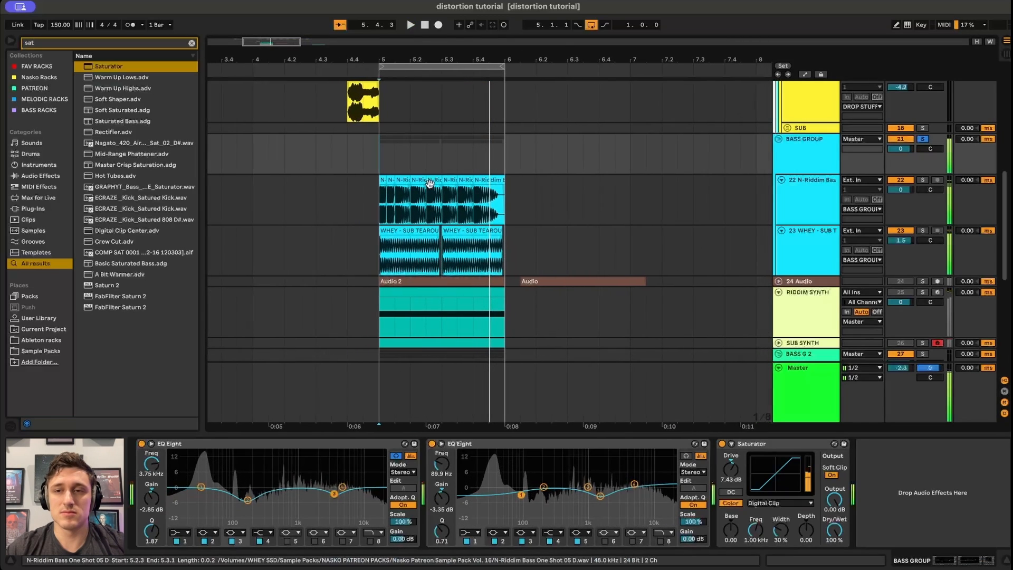
click(922, 139)
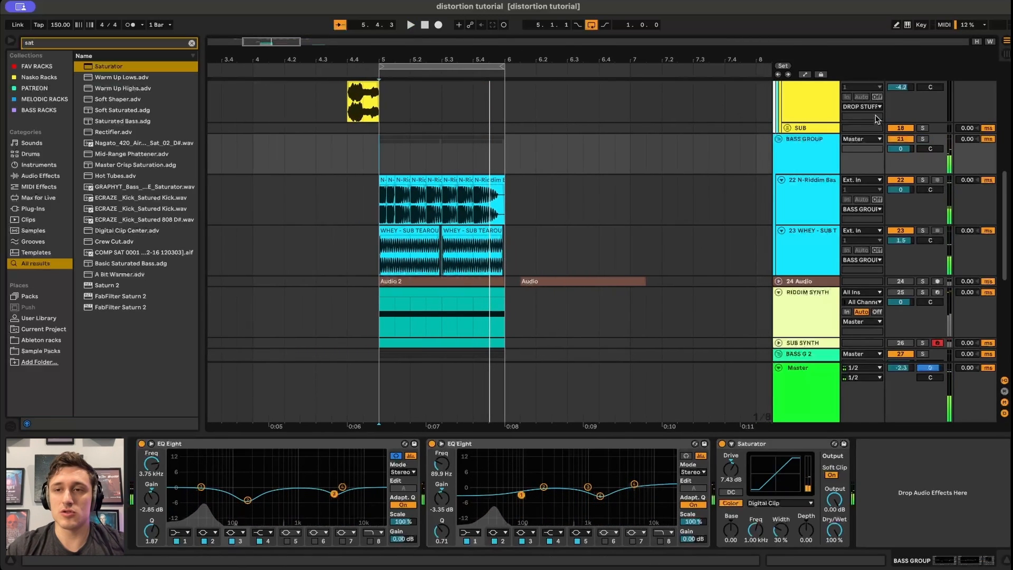
click(779, 139)
Solo the KICK track and play it back briefly.
scroll(607, 163, up, 10)
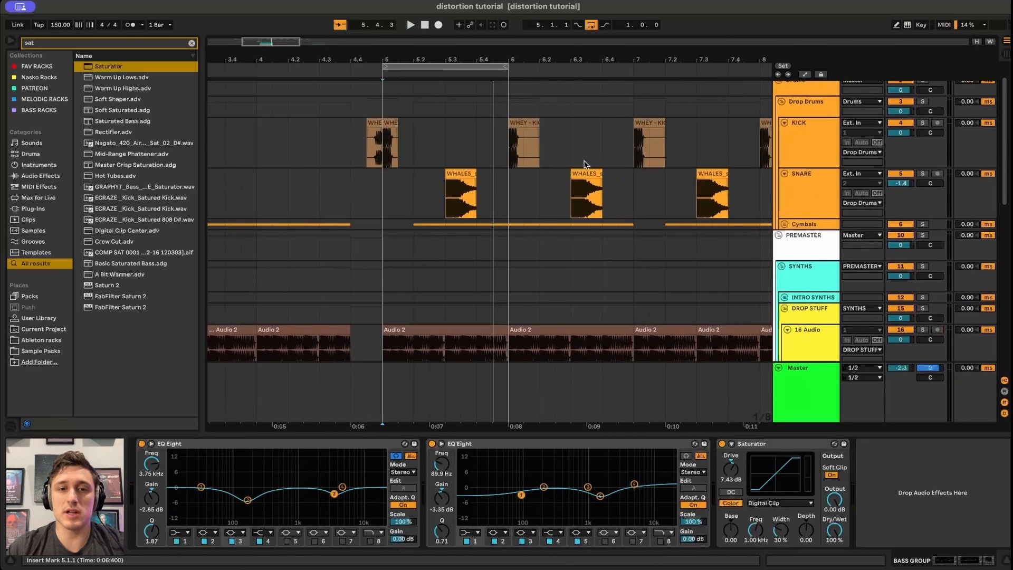
click(385, 138)
key(s)
key(space)
Solo the SNARE track and play it back briefly.
key(space)
click(526, 199)
key(s)
Solo the Cymbals track and play it back briefly.
key(space)
key(space)
click(423, 228)
key(s)
key(space)
key(space)
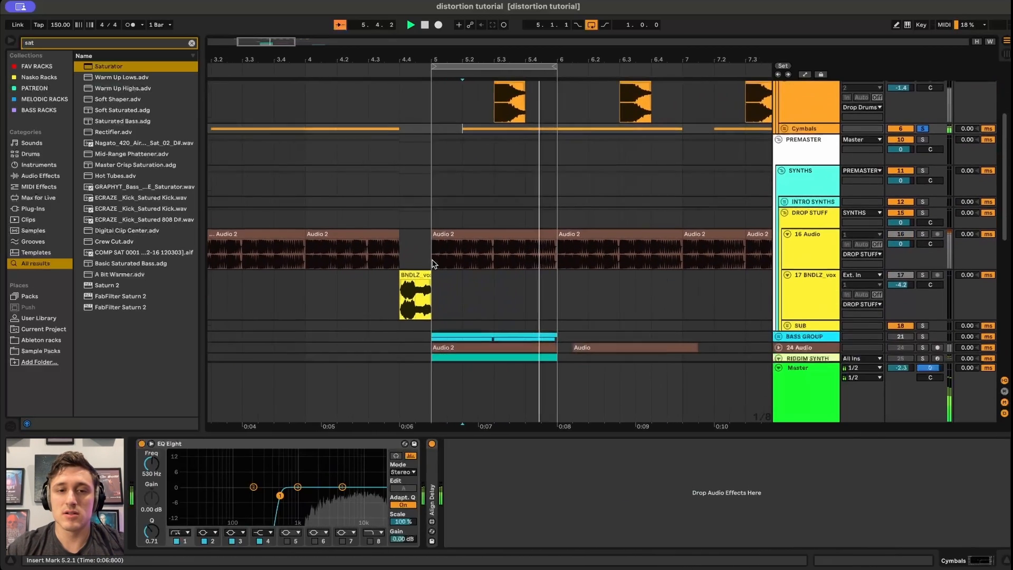
Solo the 16 Audio track in the drop section.
scroll(436, 244, down, 4)
click(436, 245)
key(s)
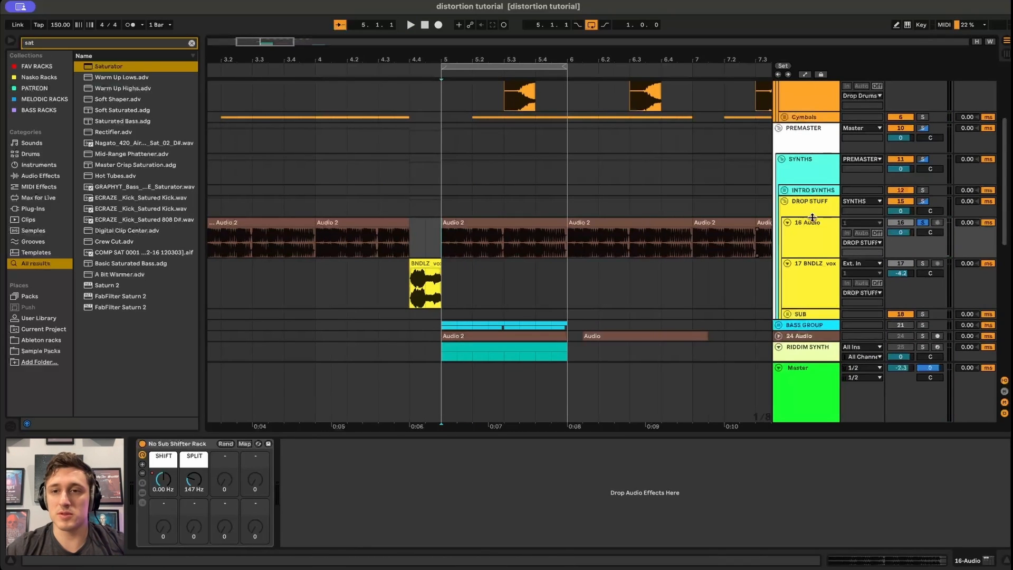
scroll(419, 203, down, 10)
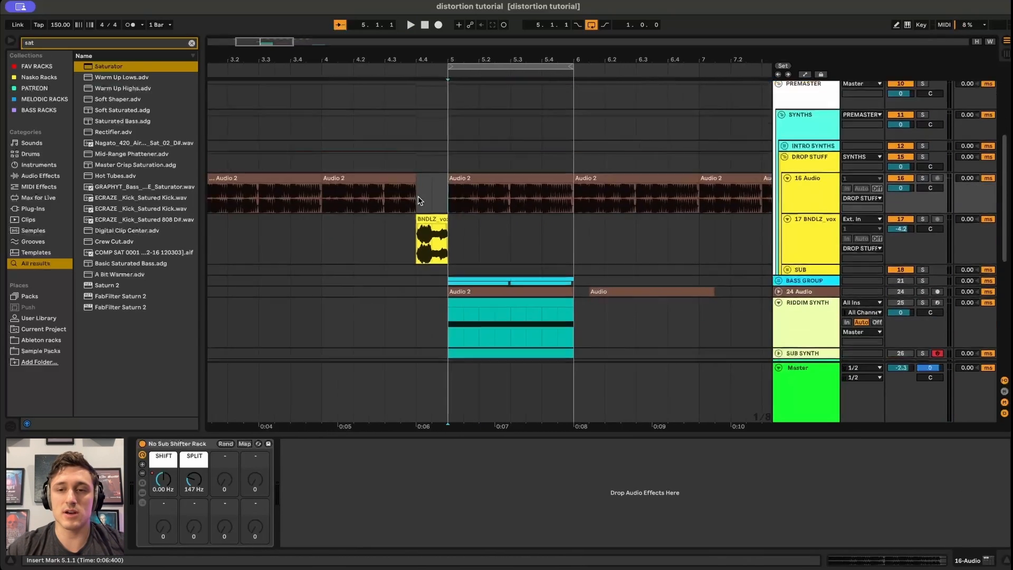